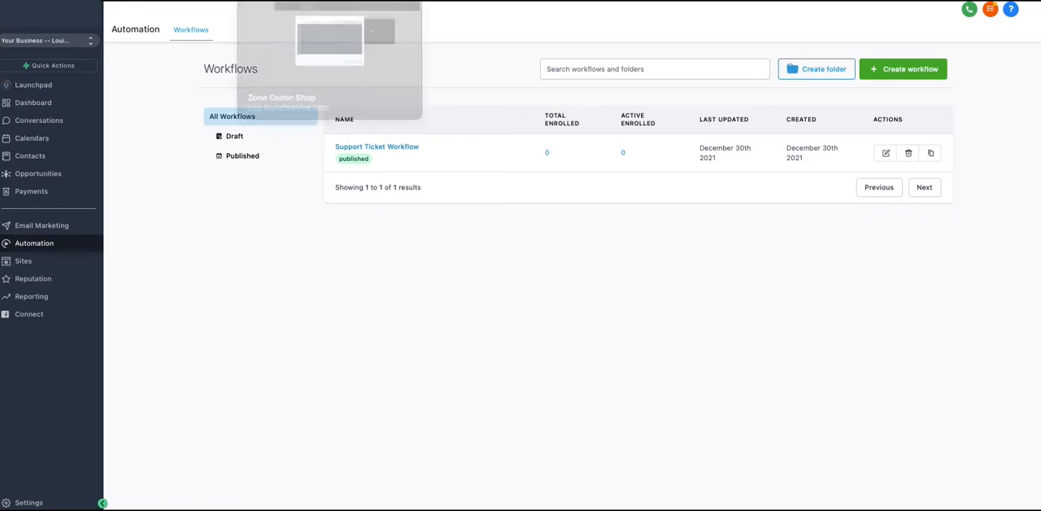
Step: Switch to the Zone Comic Shop landing page and review the fields of its free comic sign-up form, closing it when finished
click(395, 1)
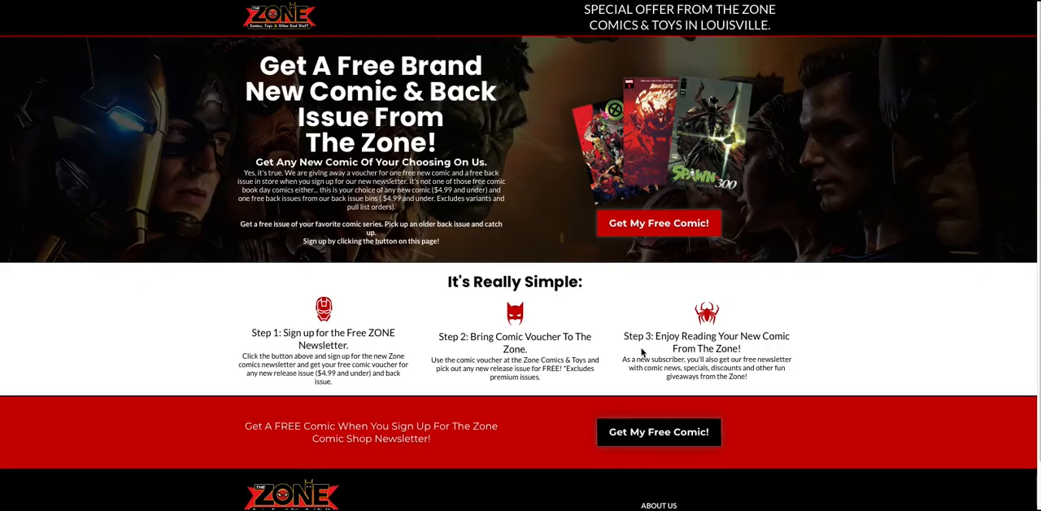
click(633, 225)
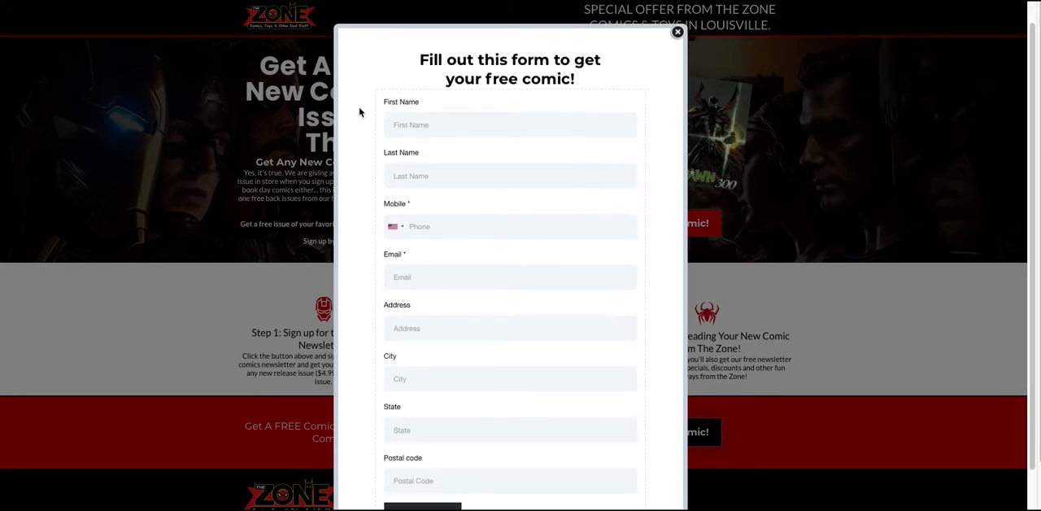
scroll(358, 111, down, 1)
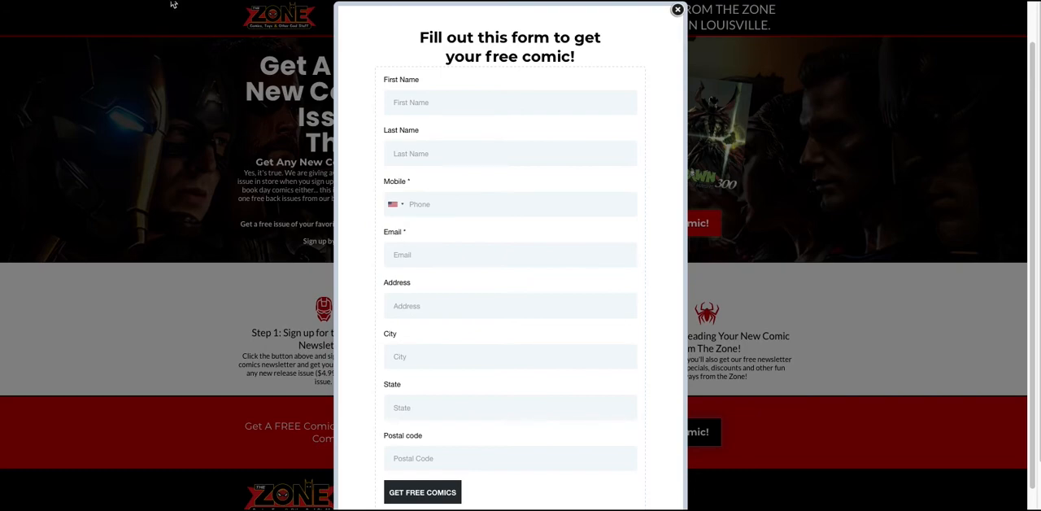
click(677, 10)
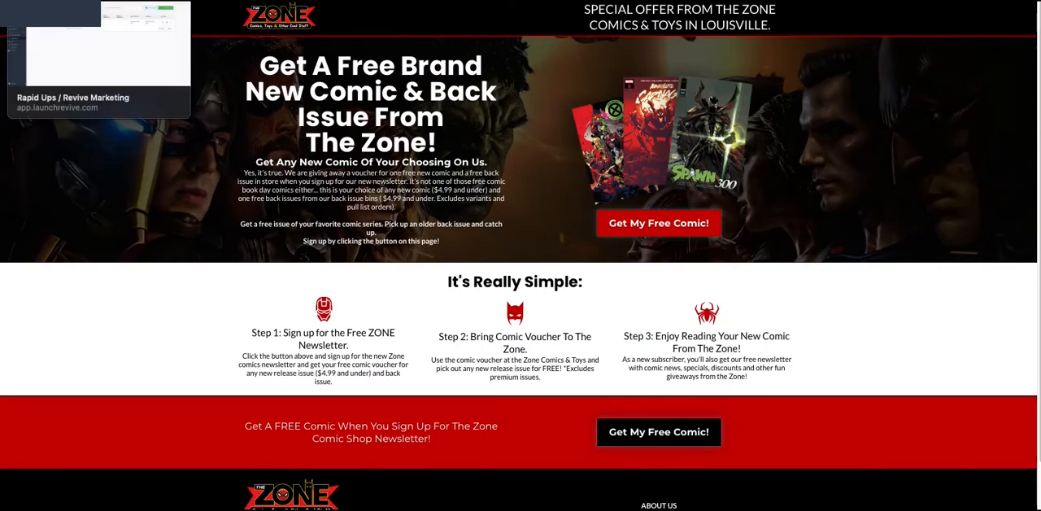
Step: Return to the Revive Marketing workflows list and open the Support Ticket Workflow
click(81, 0)
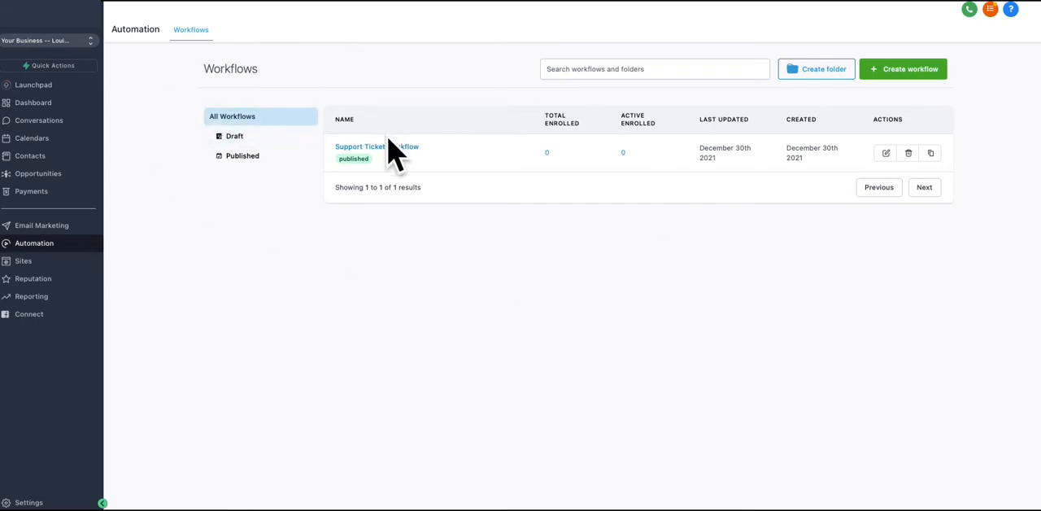
mouse_move(387, 142)
click(399, 149)
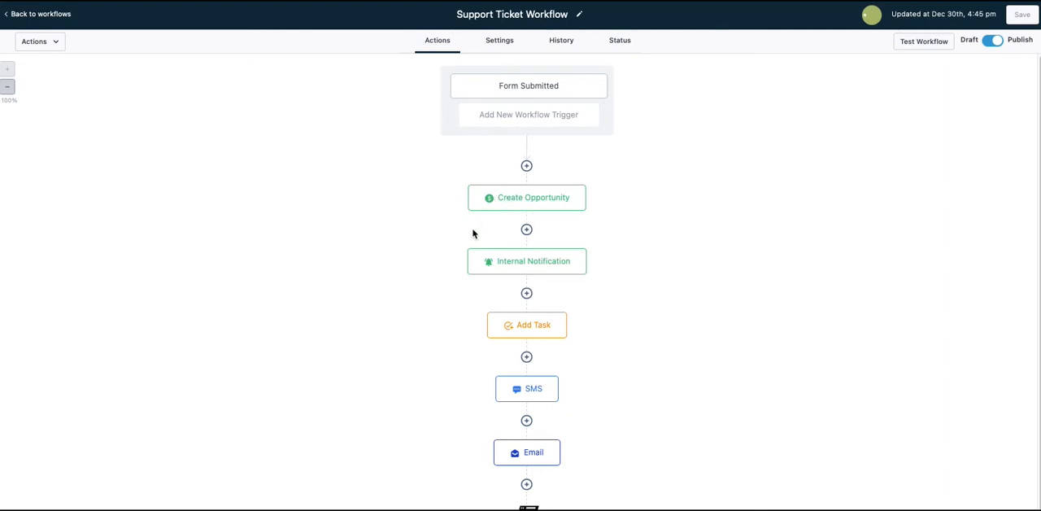
Step: Examine the Internal Notification action's sender, recipient, subject and full message, and close it without changes
click(507, 262)
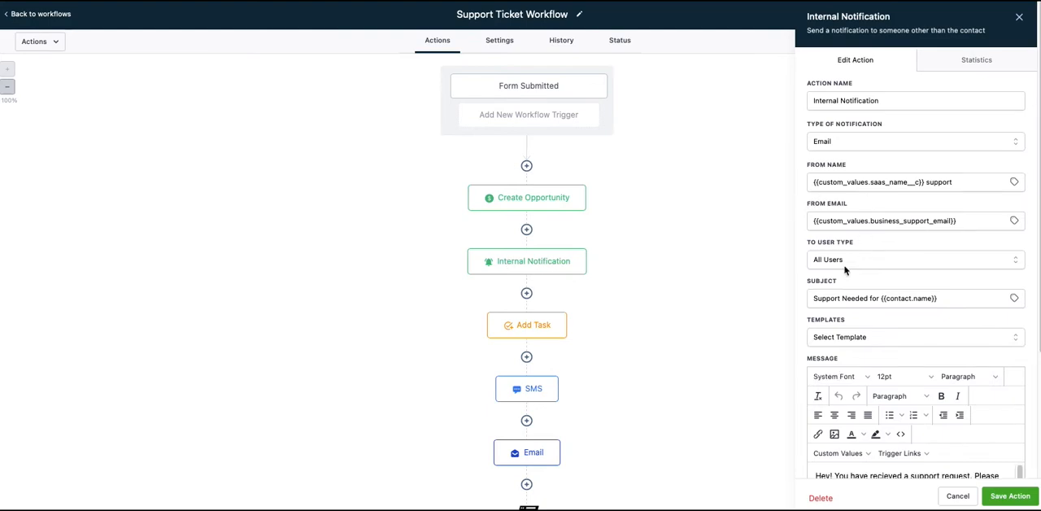
scroll(860, 297, down, 3)
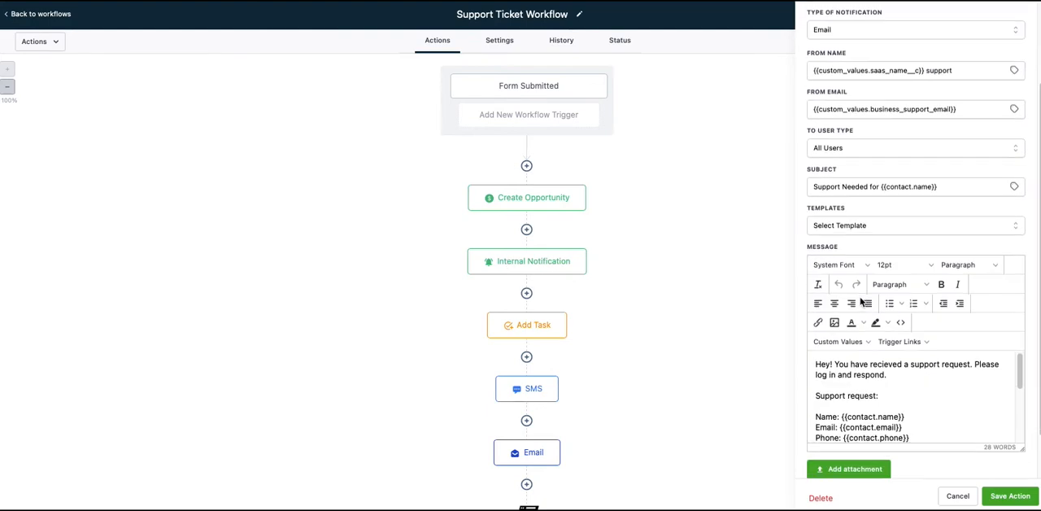
scroll(846, 368, down, 1)
scroll(842, 374, down, 1)
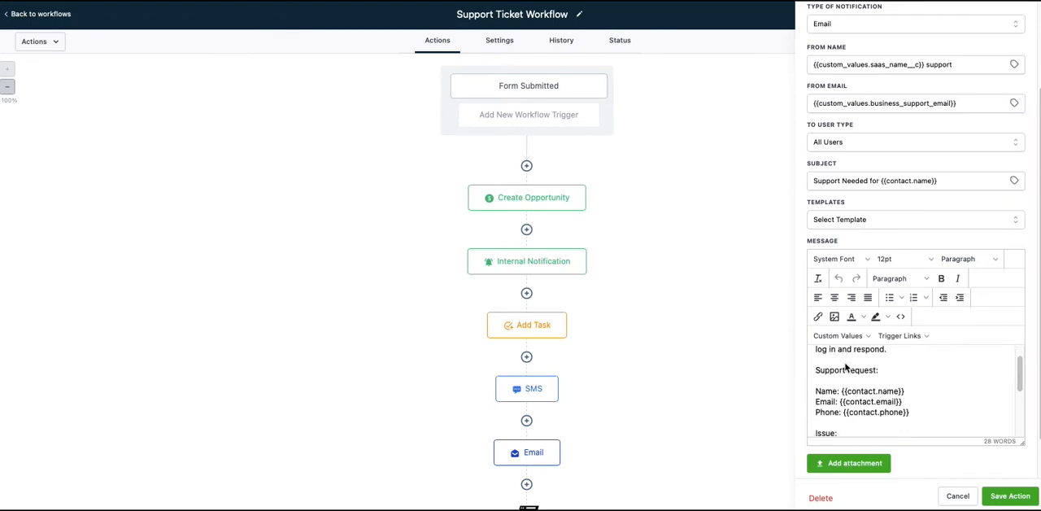
scroll(831, 394, down, 3)
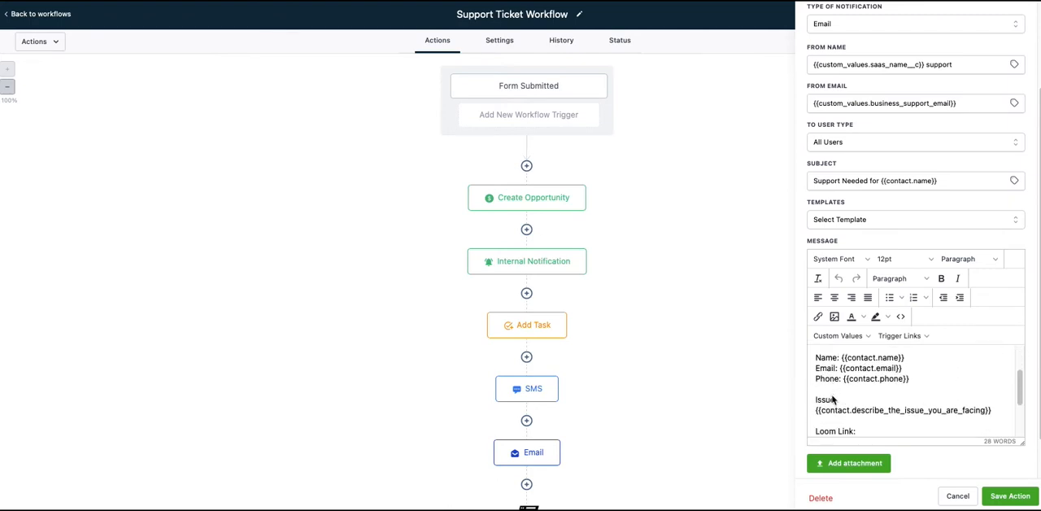
scroll(830, 405, down, 1)
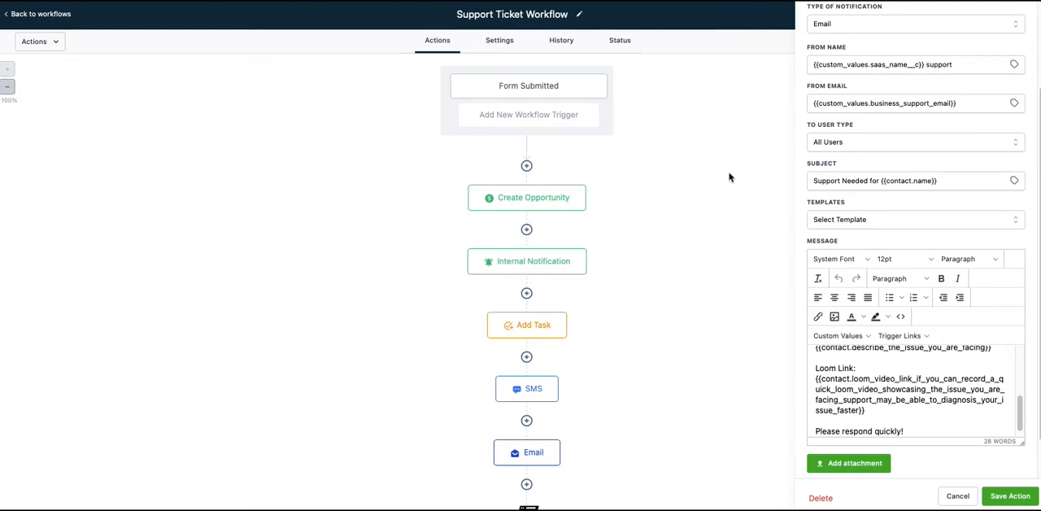
scroll(848, 142, up, 3)
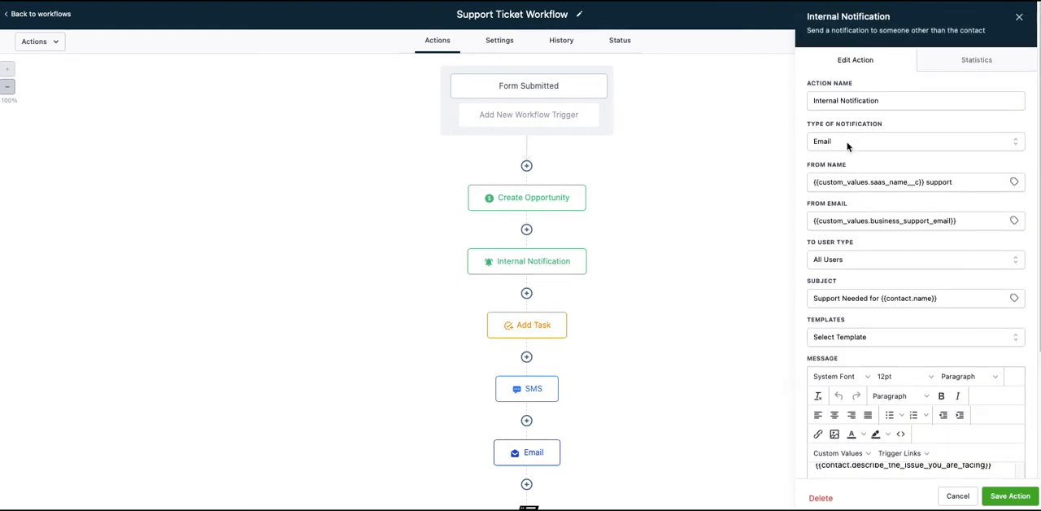
click(1019, 17)
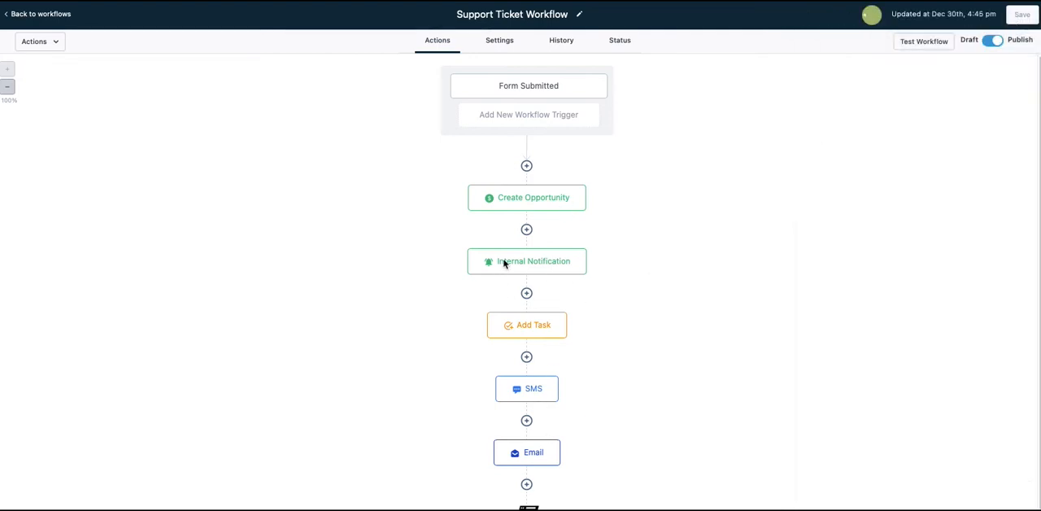
Step: Review the settings of the Add Task action and the message of the SMS action
click(534, 328)
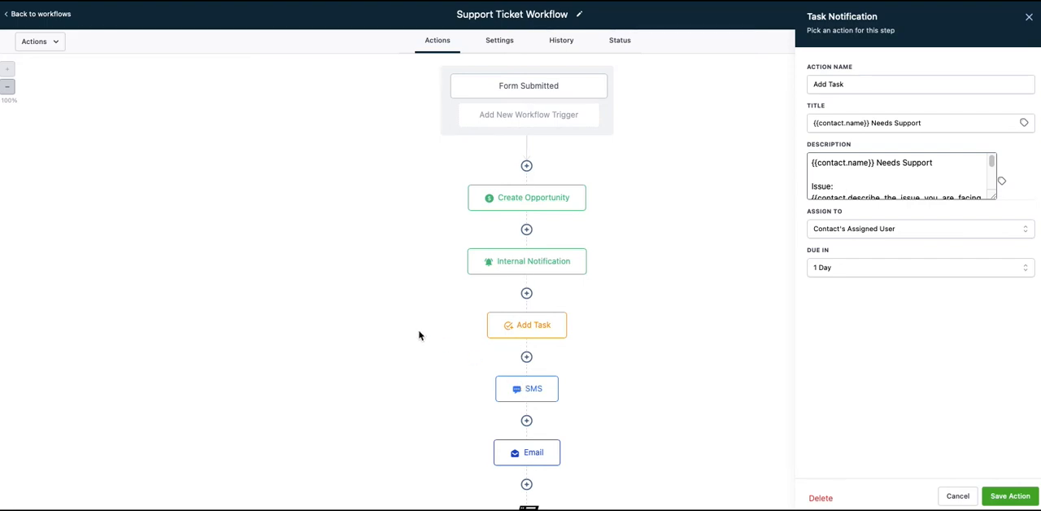
scroll(420, 334, down, 2)
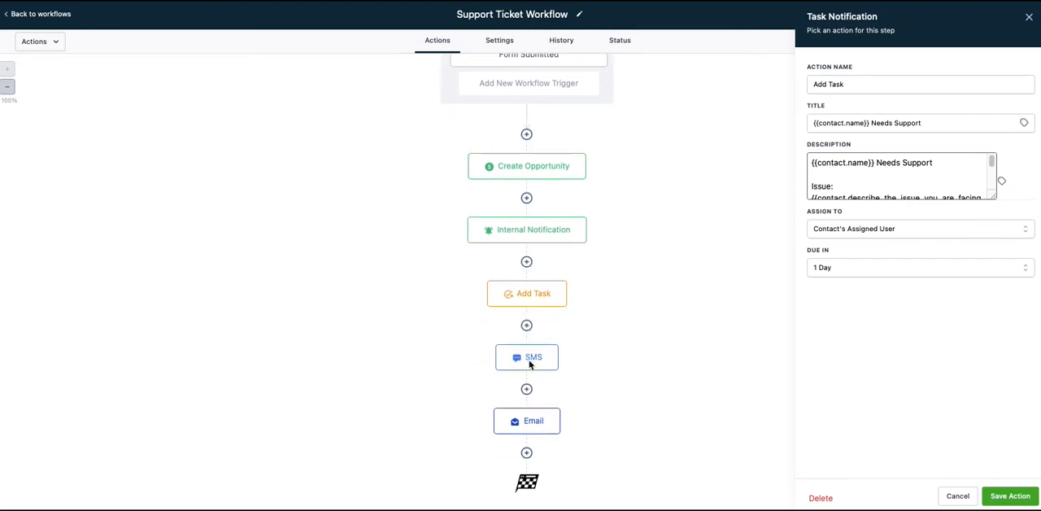
click(530, 362)
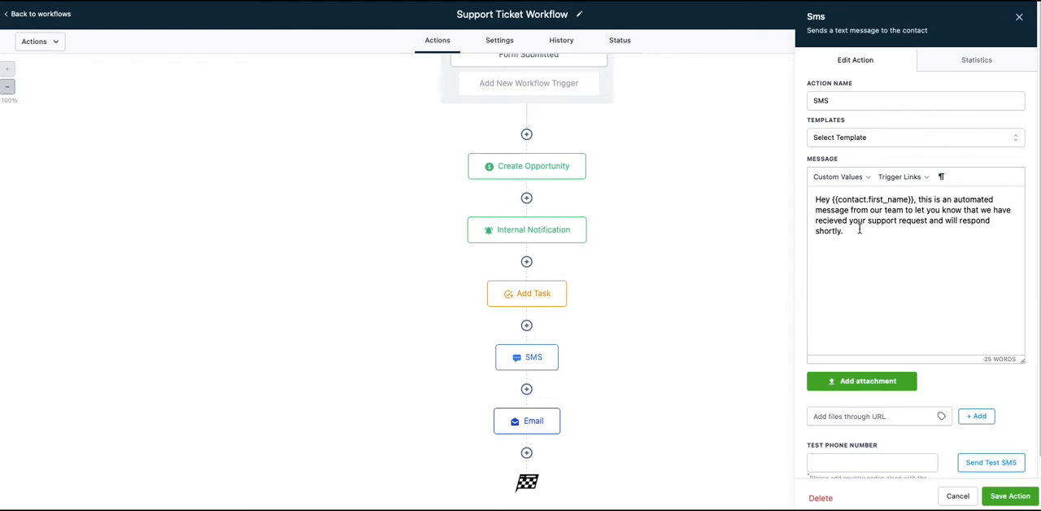
Step: Read through the Email action's subject and message to the contact, and close it without saving
click(546, 431)
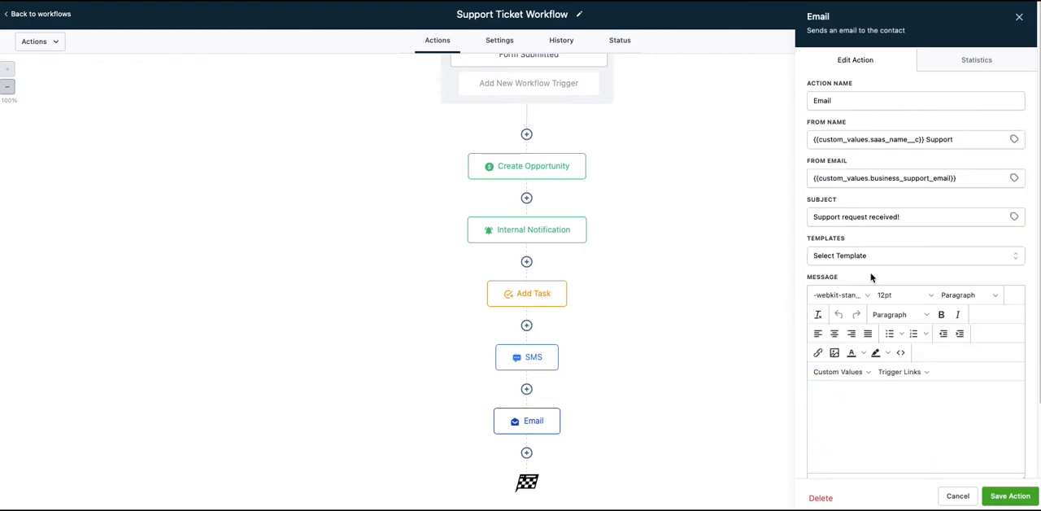
scroll(895, 268, down, 2)
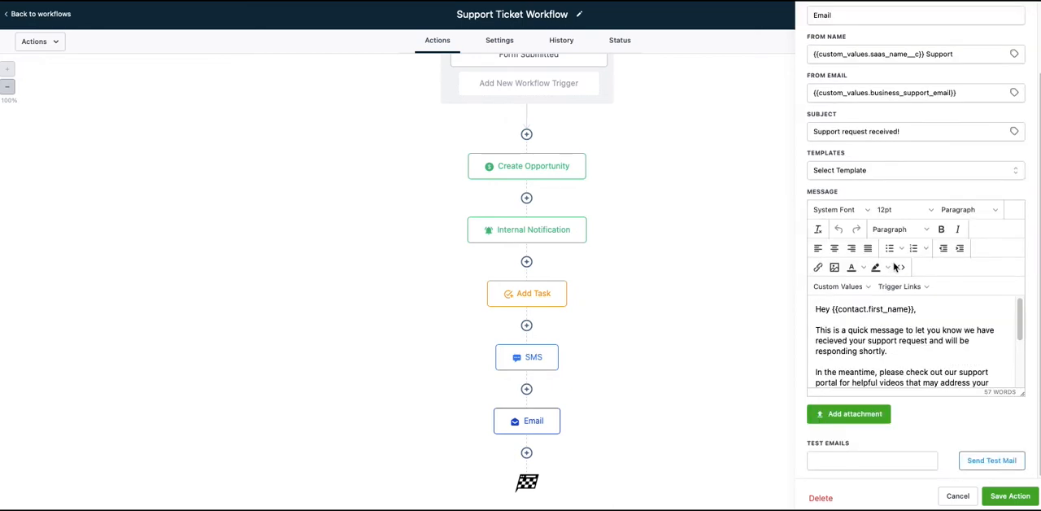
scroll(882, 355, down, 2)
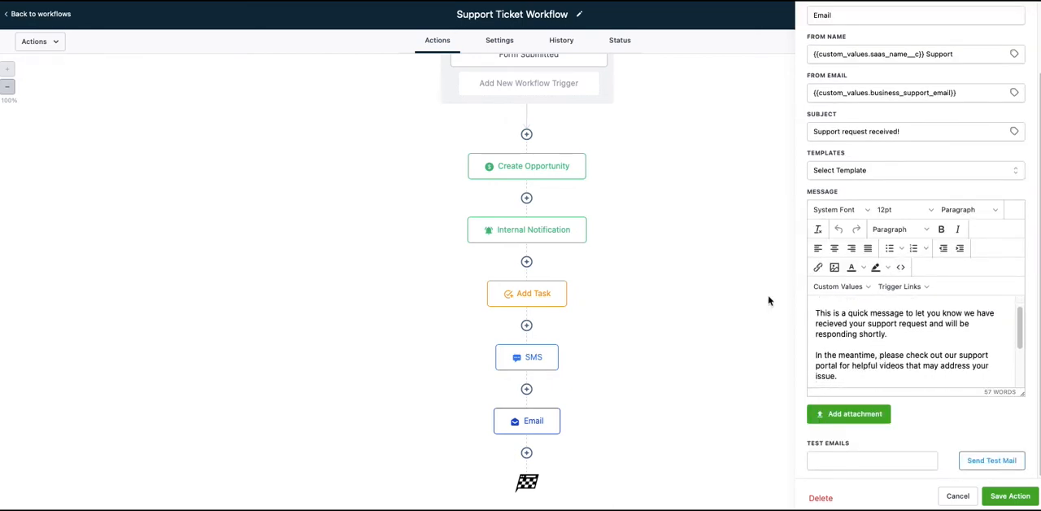
scroll(836, 337, down, 2)
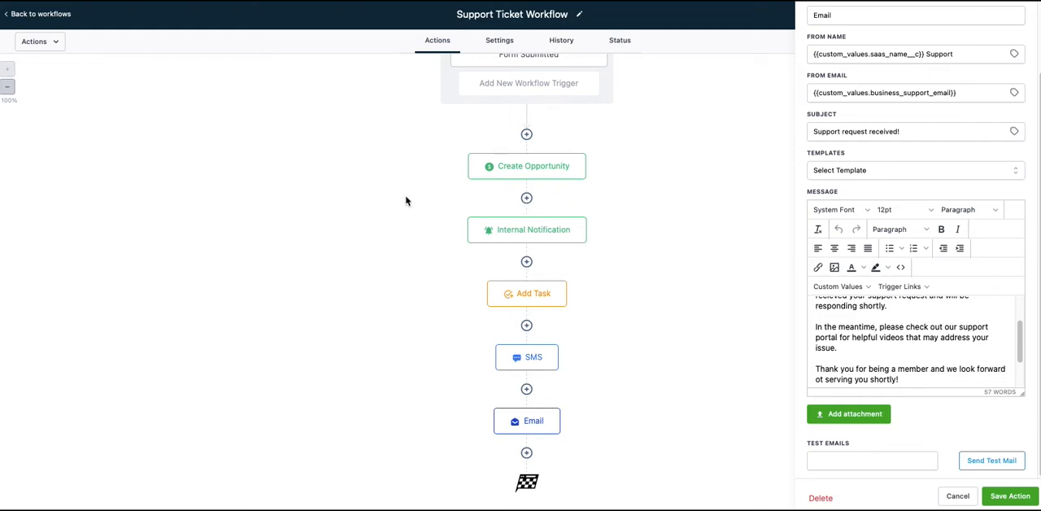
scroll(407, 202, up, 2)
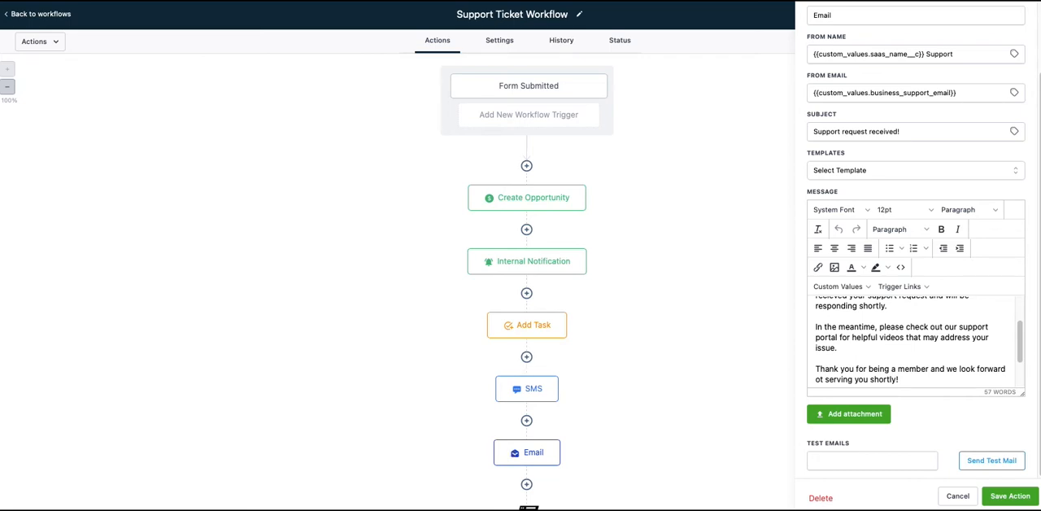
click(955, 496)
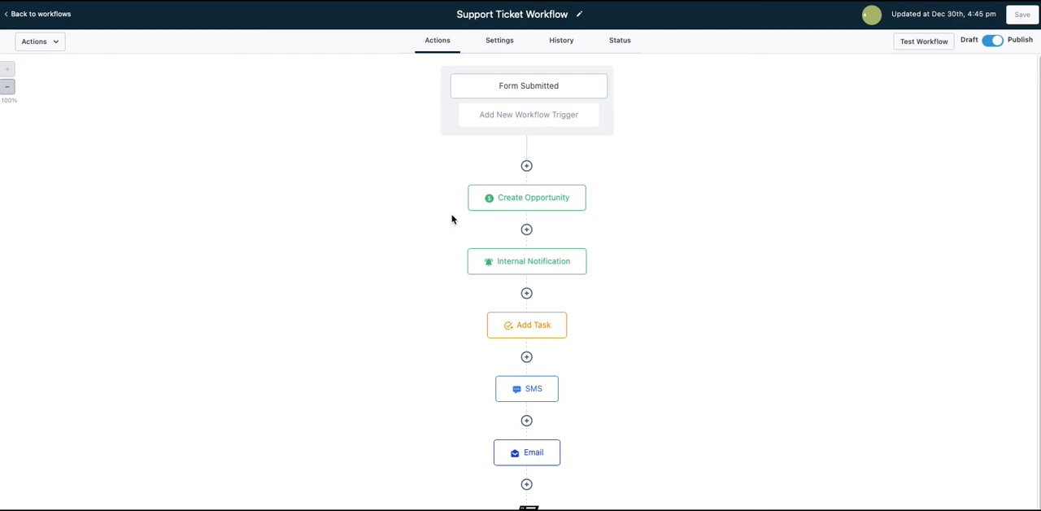
Step: Go back to the workflows list and create a folder named Optins
click(39, 15)
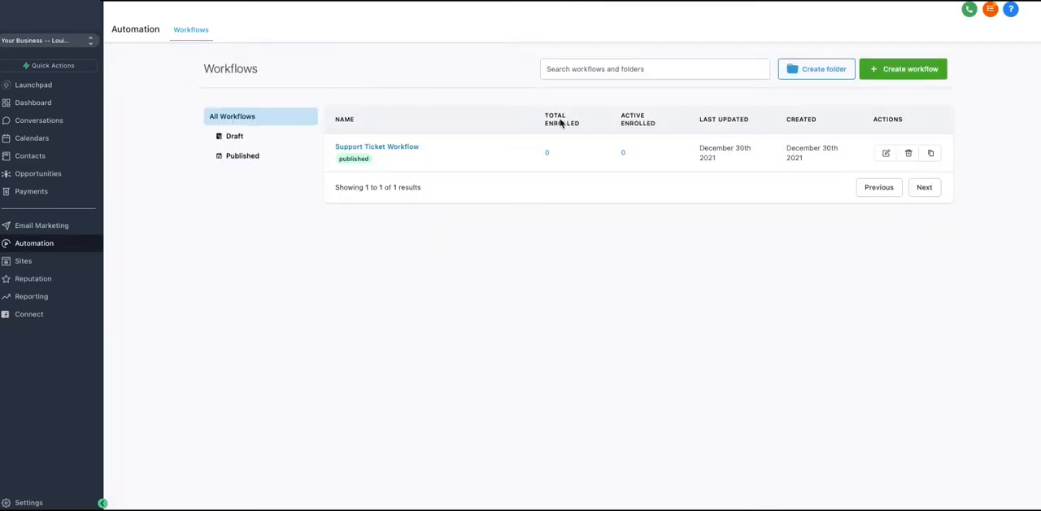
click(816, 73)
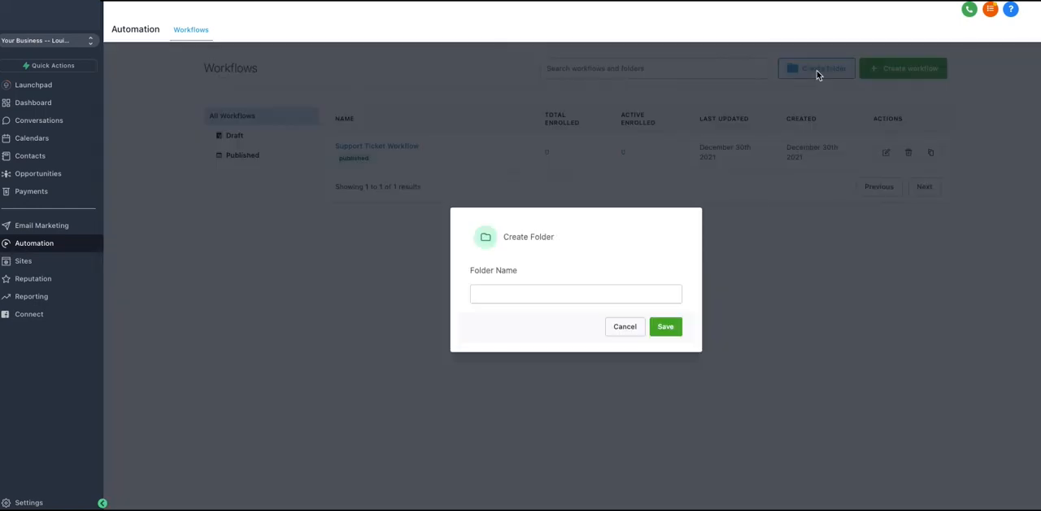
click(524, 302)
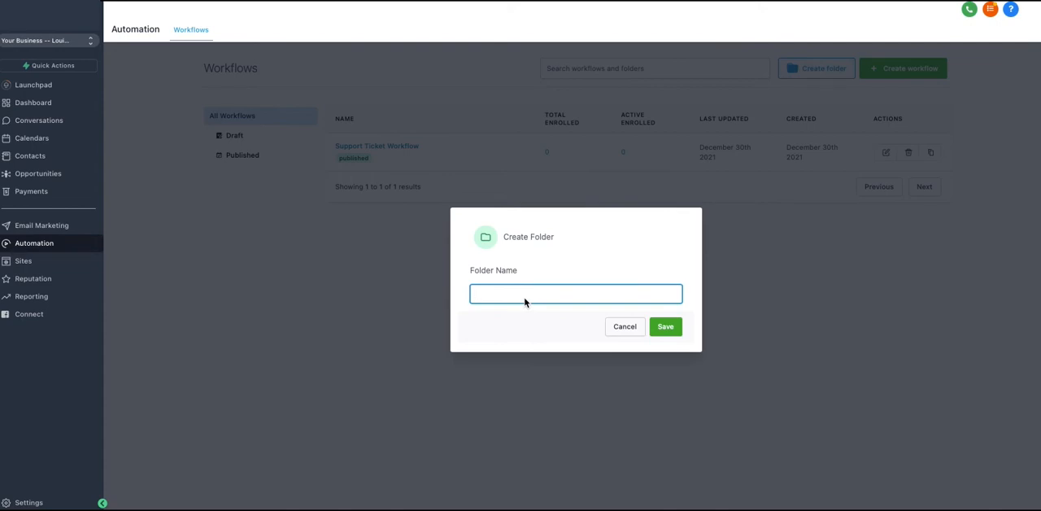
text(Optins)
click(666, 326)
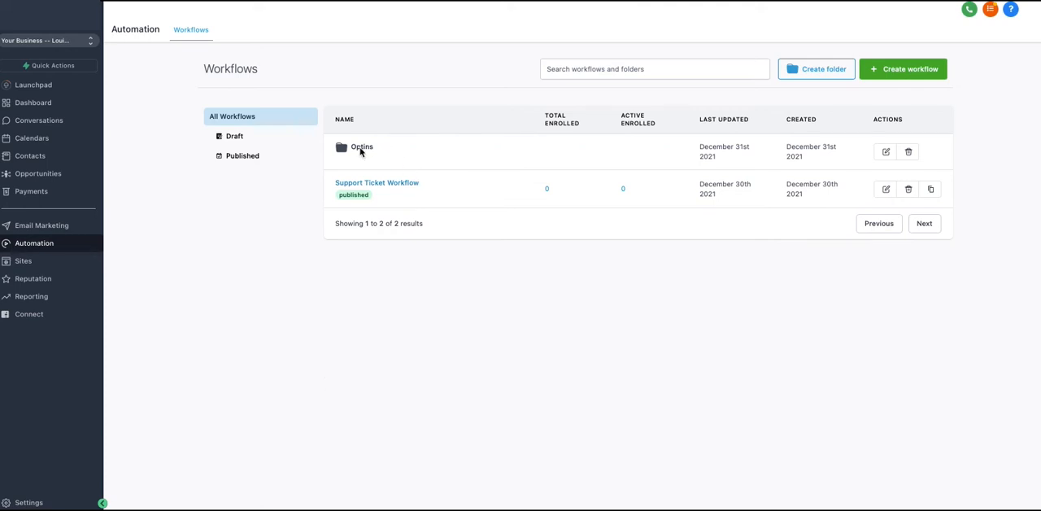
Step: Look through the workflow recipe templates and create a new workflow with the Start from scratch option
click(887, 69)
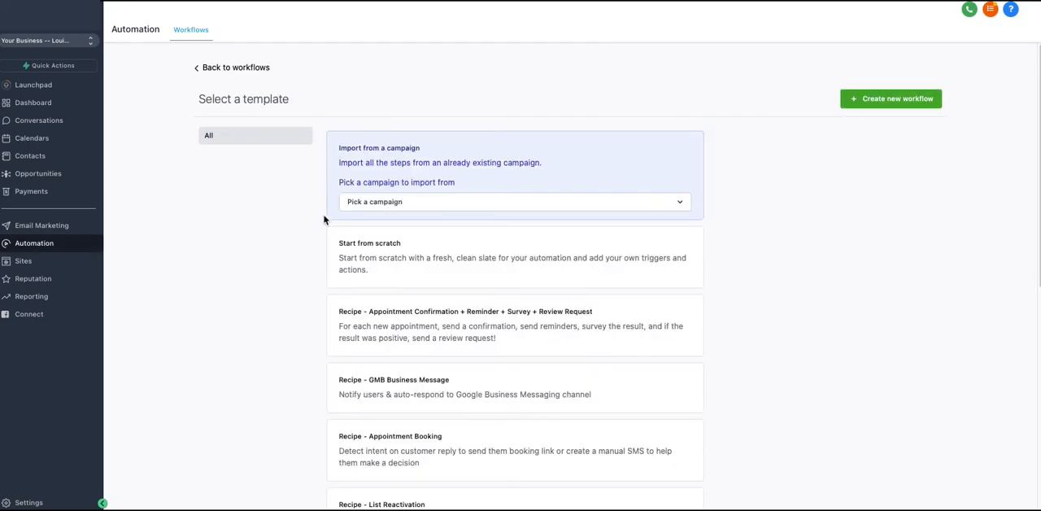
scroll(302, 235, down, 1)
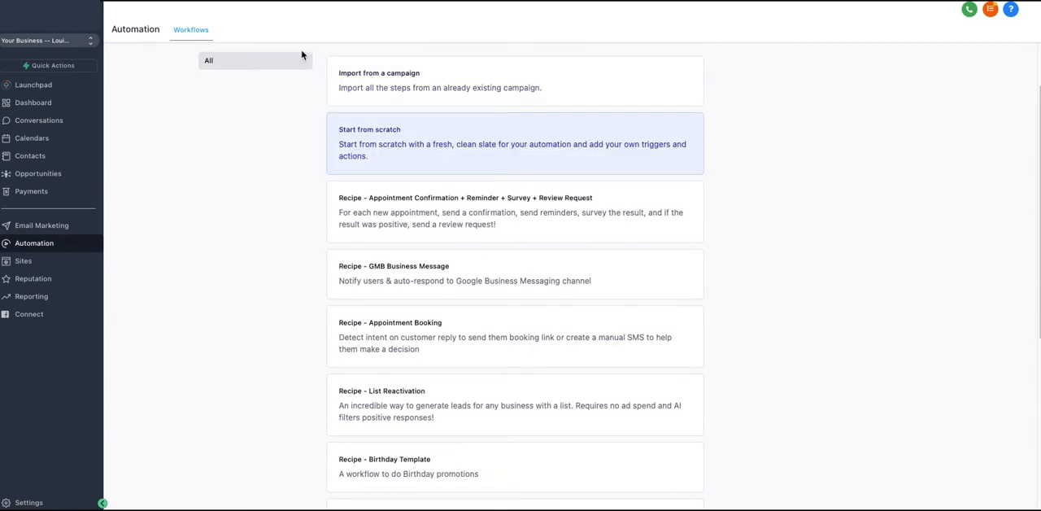
scroll(402, 325, down, 2)
scroll(402, 324, down, 1)
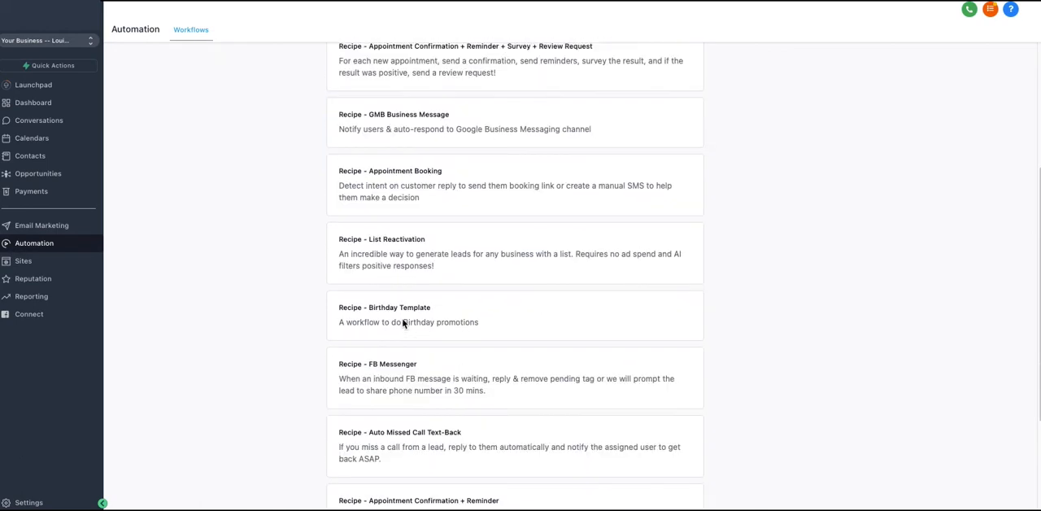
scroll(340, 289, up, 1)
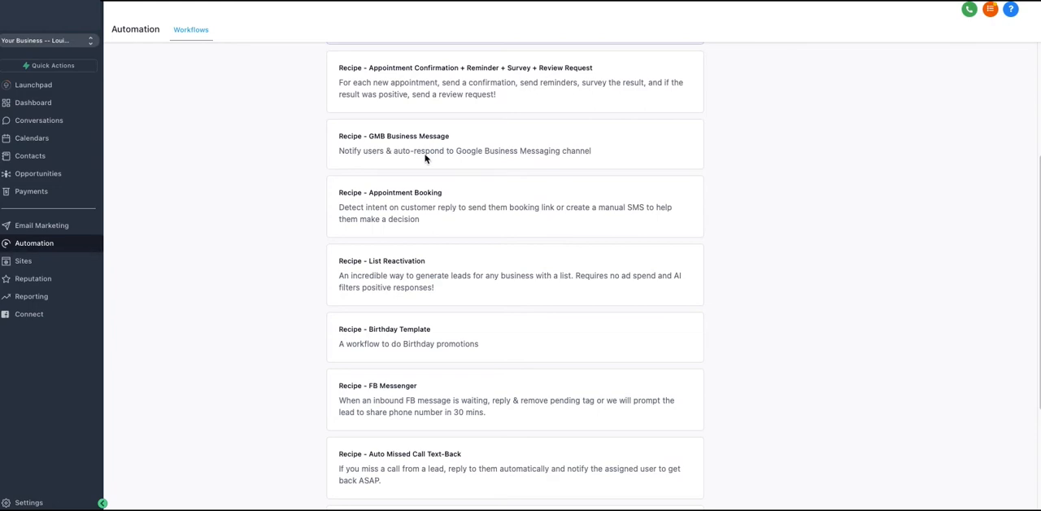
scroll(437, 186, down, 2)
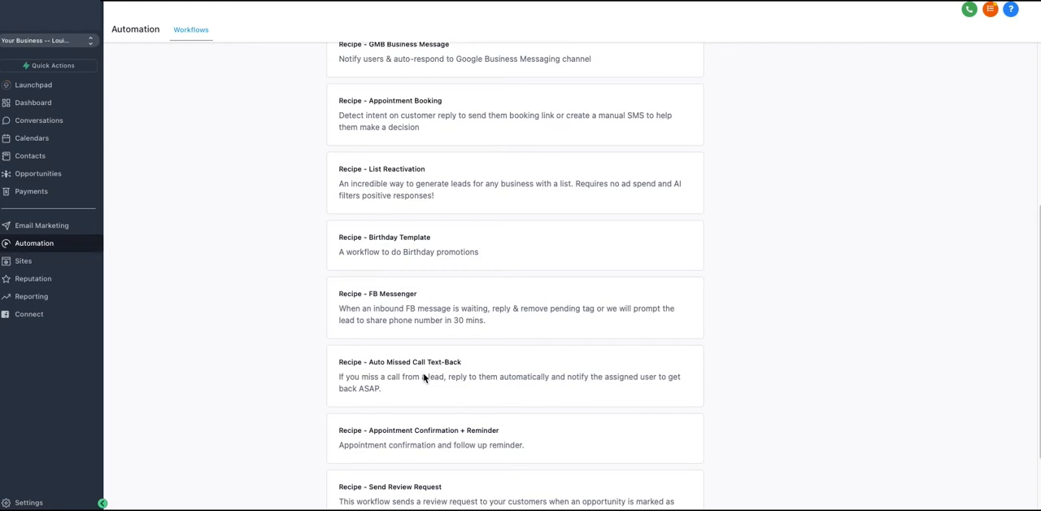
scroll(413, 302, down, 2)
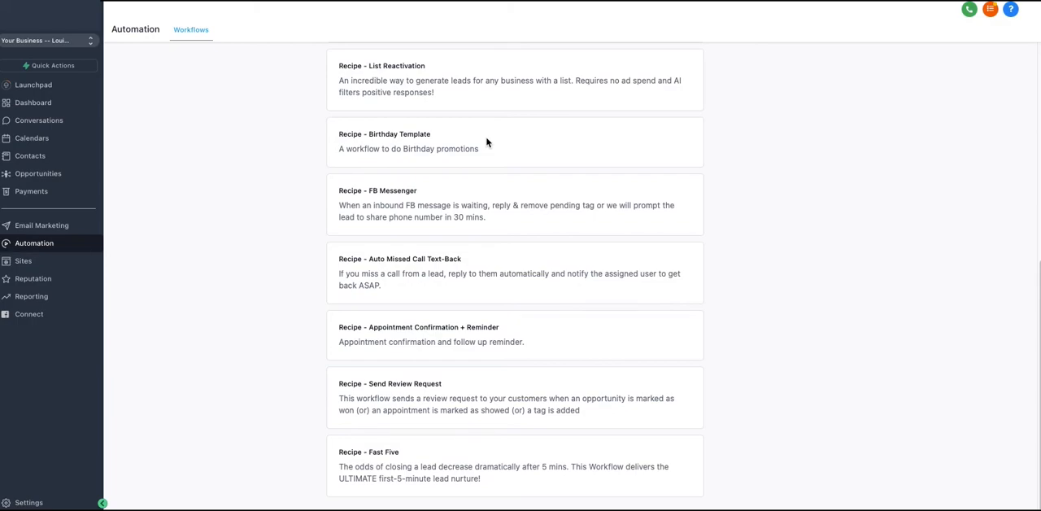
scroll(472, 150, up, 2)
scroll(472, 150, up, 4)
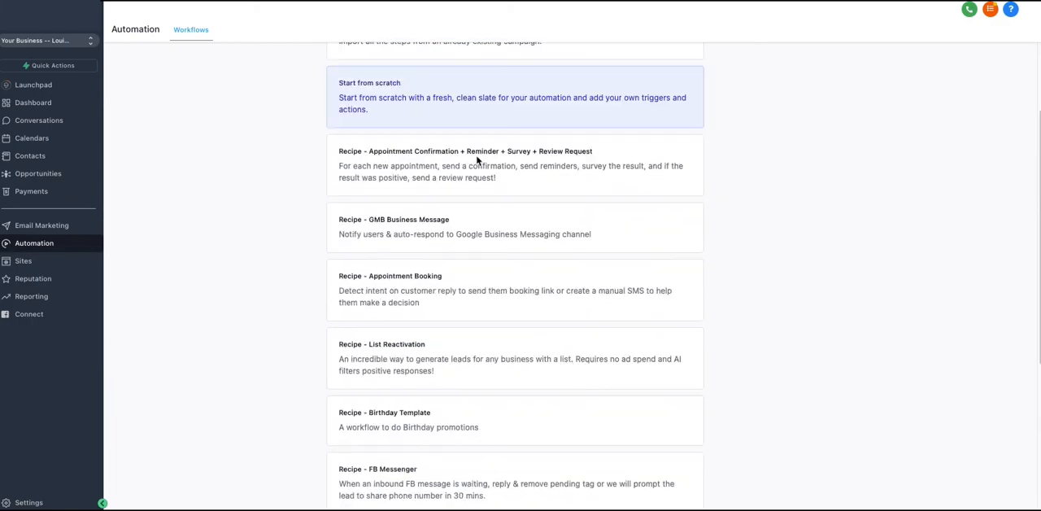
scroll(478, 160, up, 1)
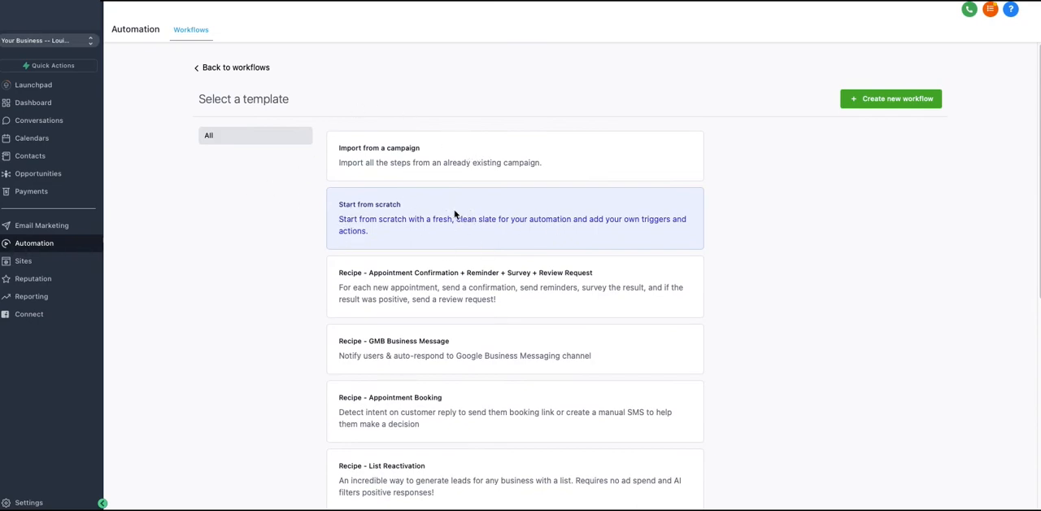
click(901, 103)
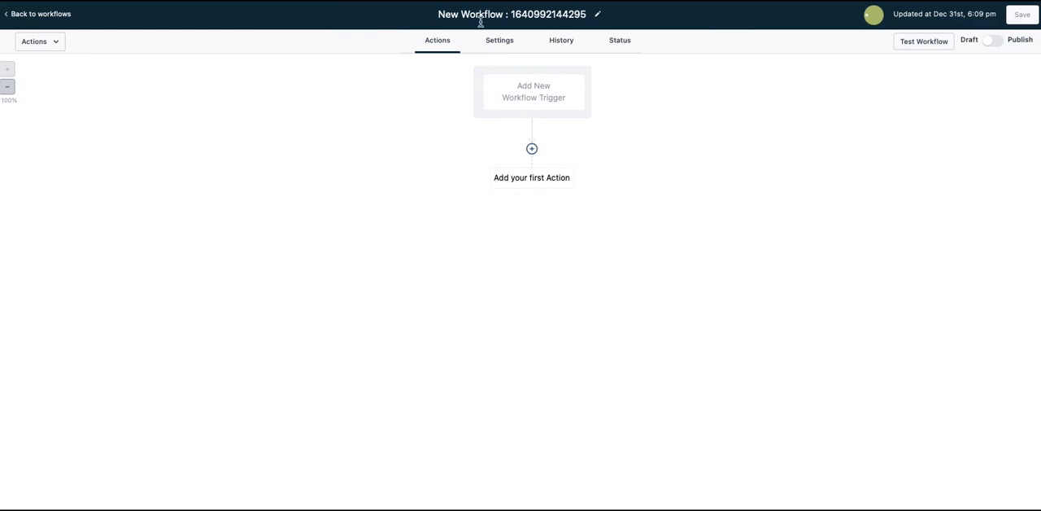
Step: Rename the workflow as Opt In and set its communication time window to Specific Time in the default settings
click(500, 42)
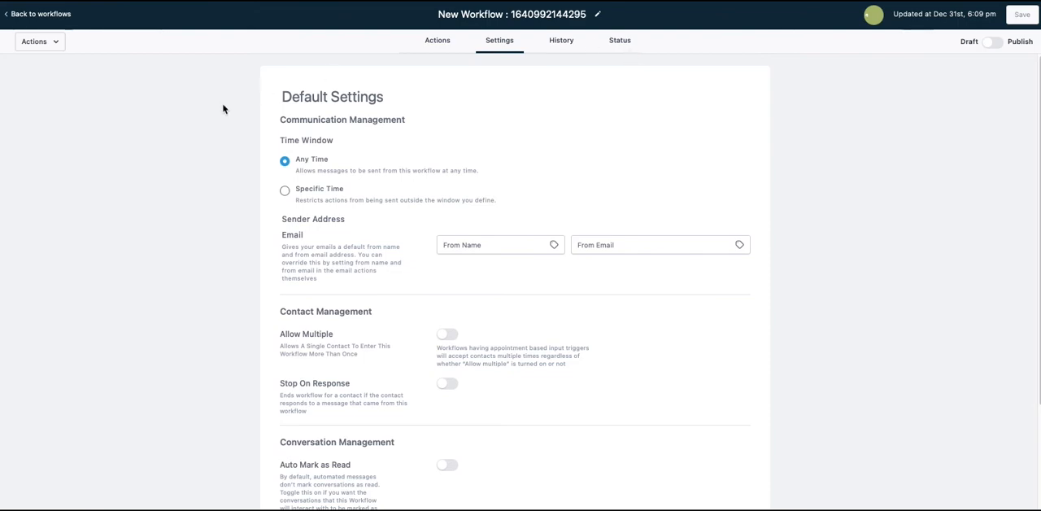
triple_click(500, 18)
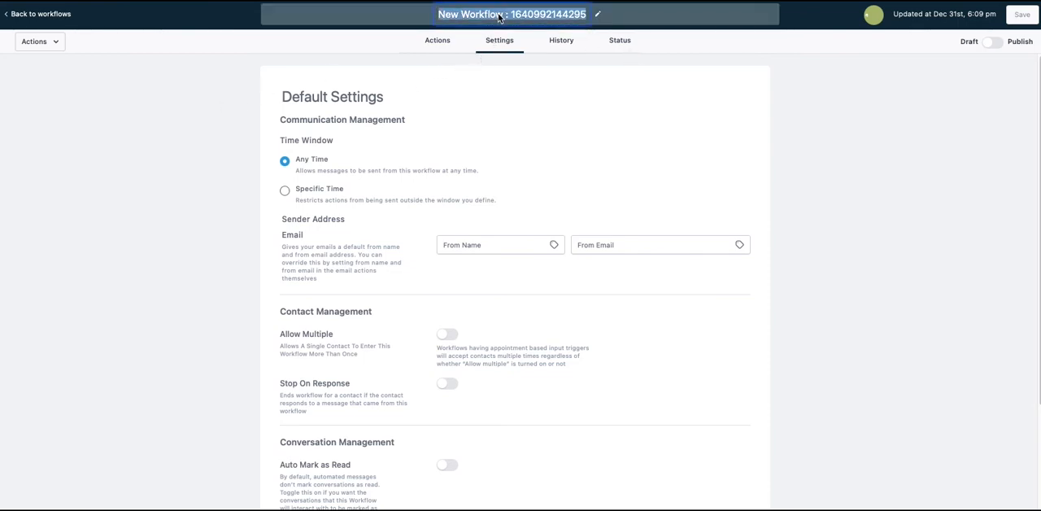
text(Opt In)
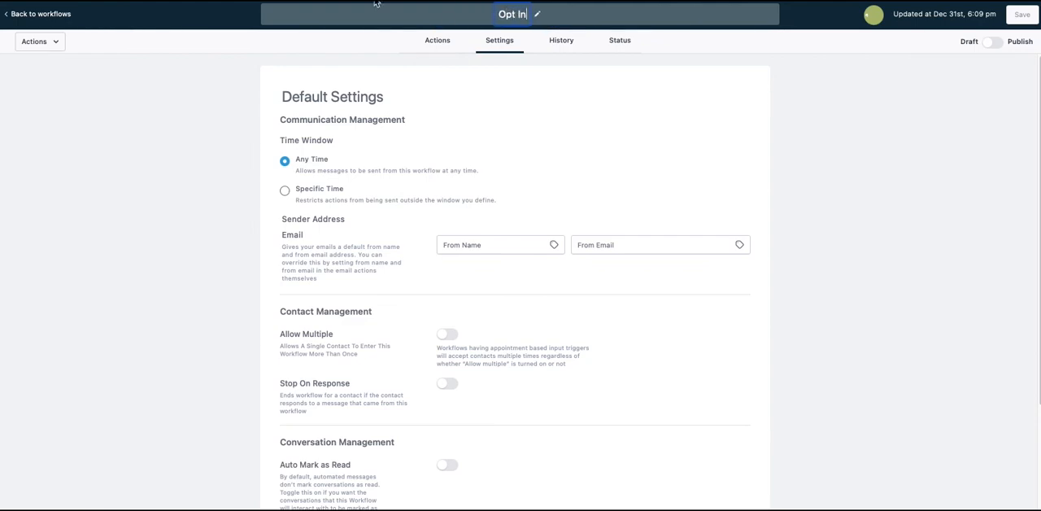
key(Return)
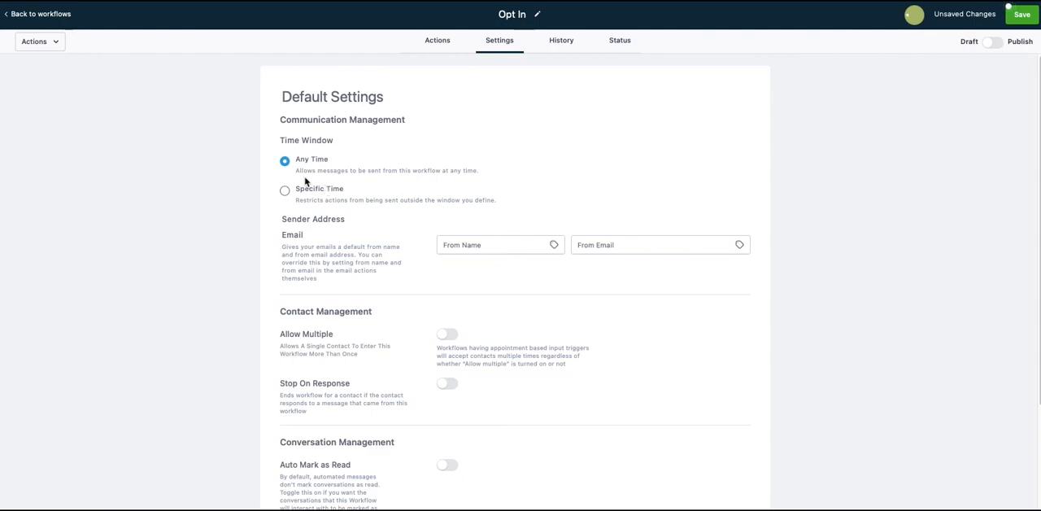
click(285, 192)
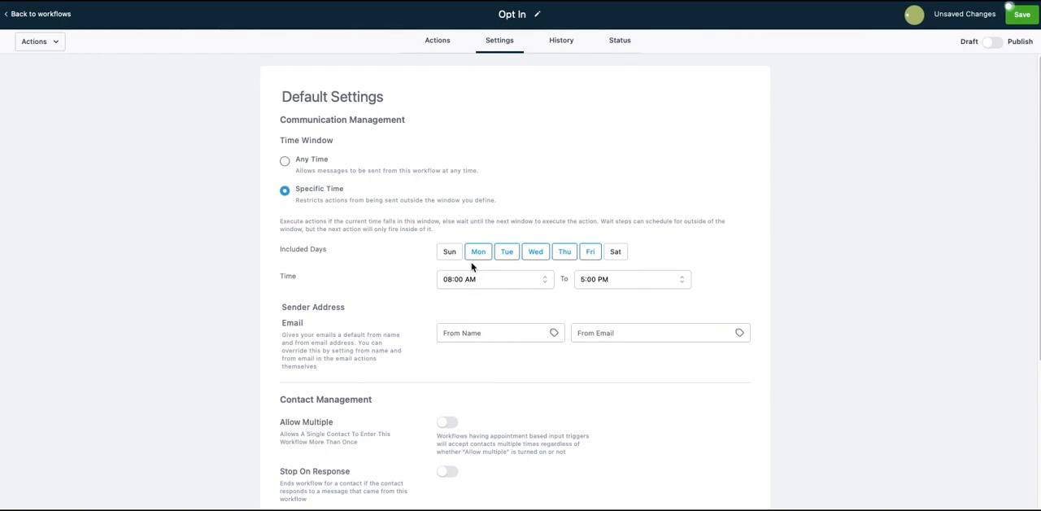
Step: Fill in the default sender name and sender email address, and look through the remaining contact, conversation and sequence settings
click(481, 333)
scroll(398, 312, down, 1)
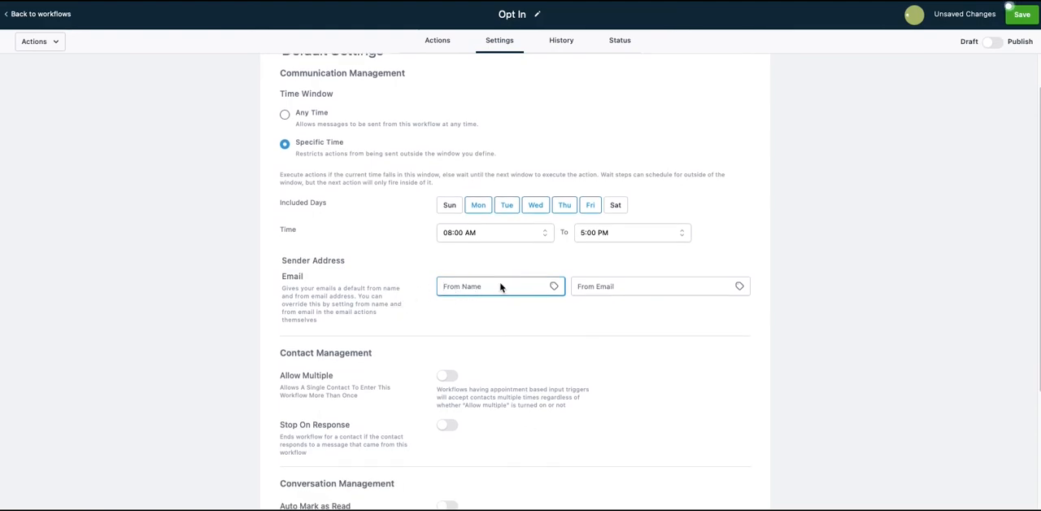
key(Tab)
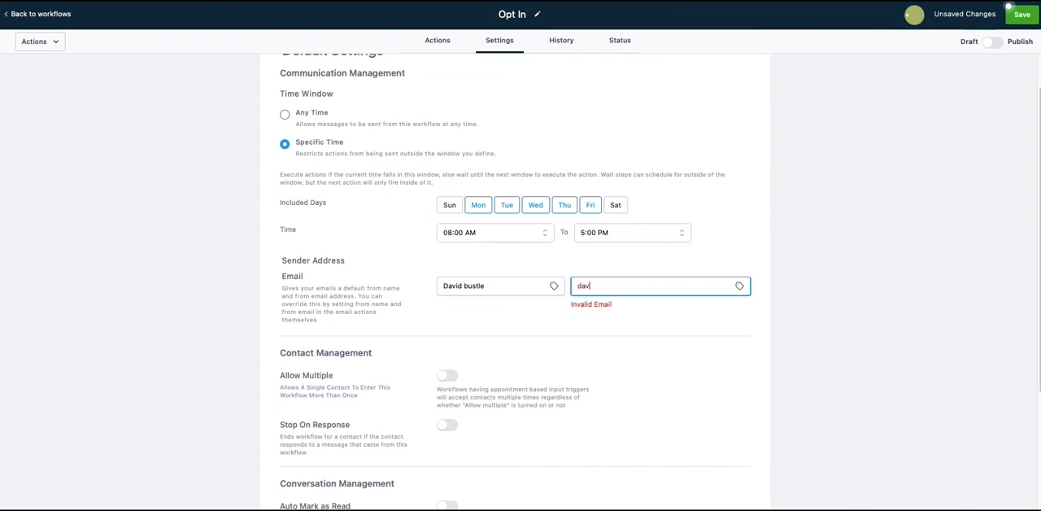
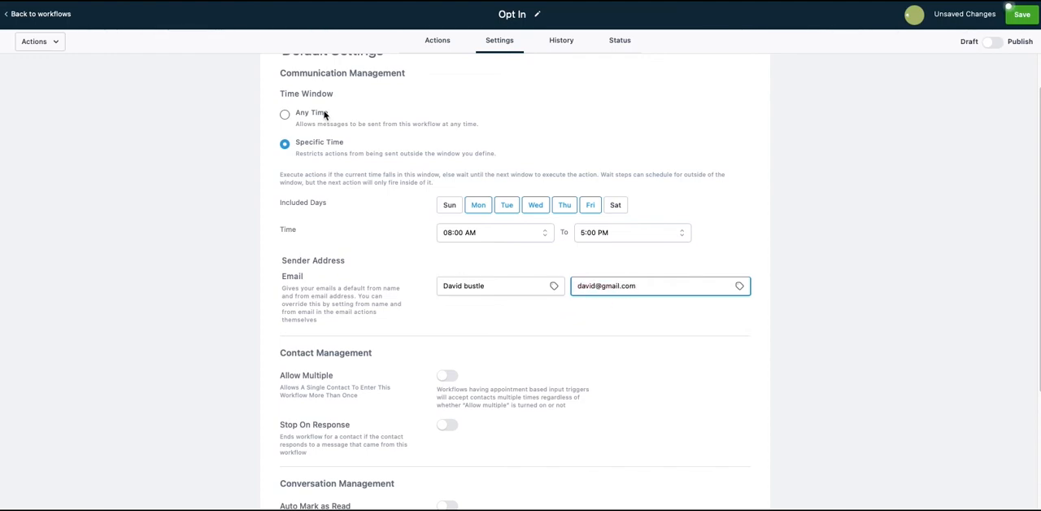
scroll(409, 259, down, 2)
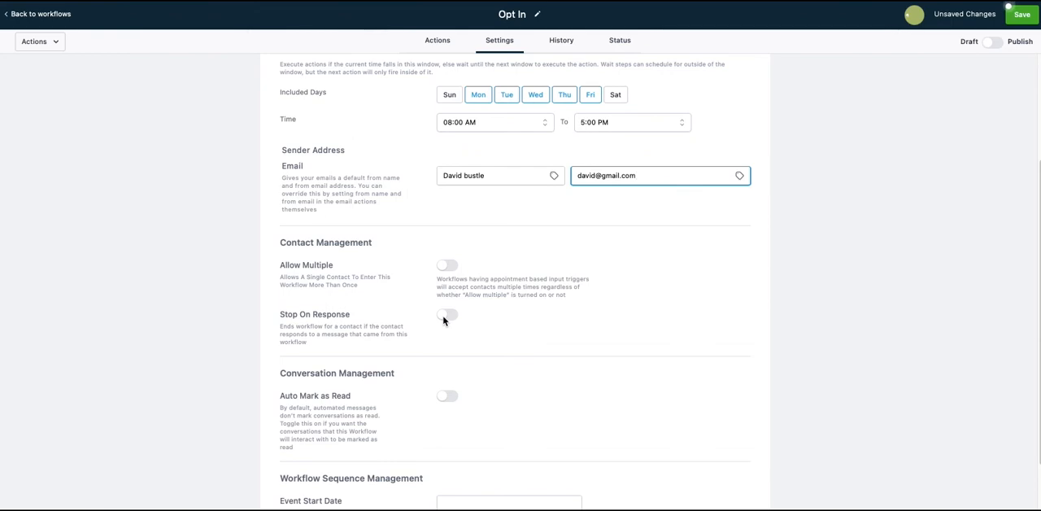
scroll(382, 336, down, 1)
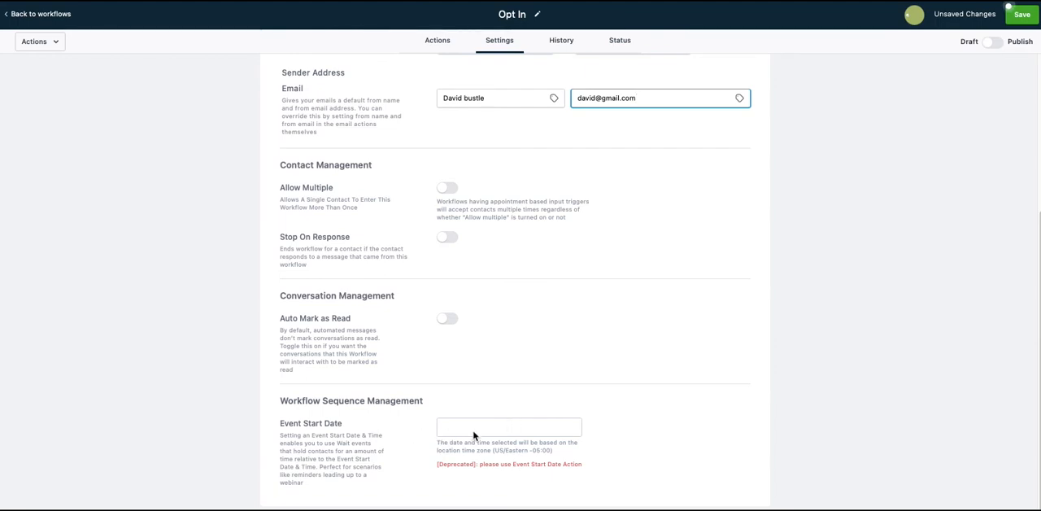
scroll(474, 436, up, 2)
scroll(474, 436, up, 1)
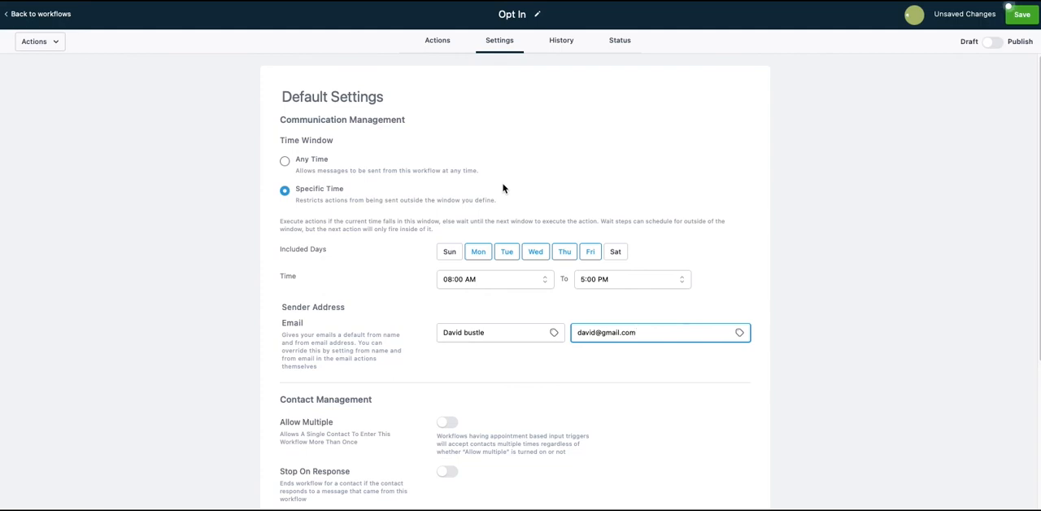
Step: Go back to the workflow's actions and add a new workflow trigger of the kind Form submitted
click(439, 43)
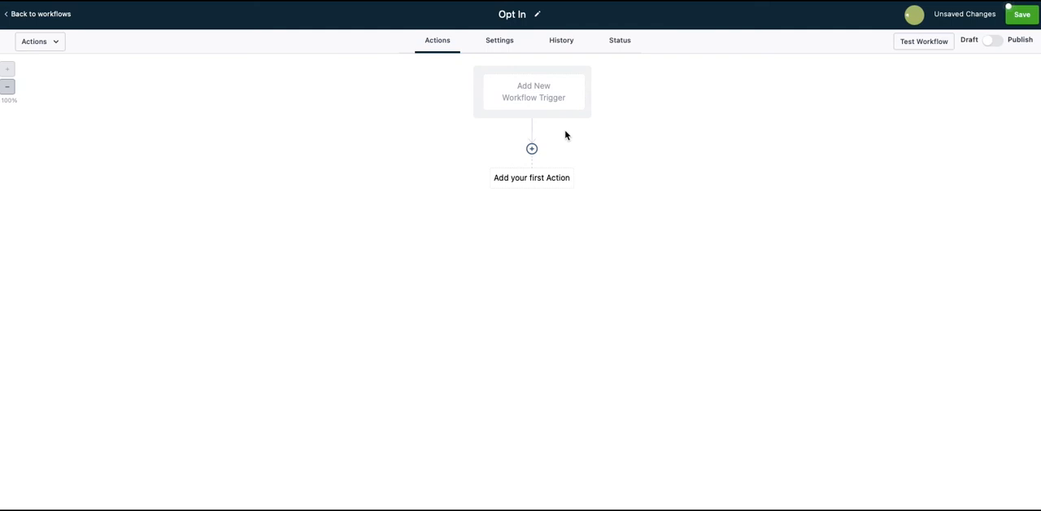
click(526, 98)
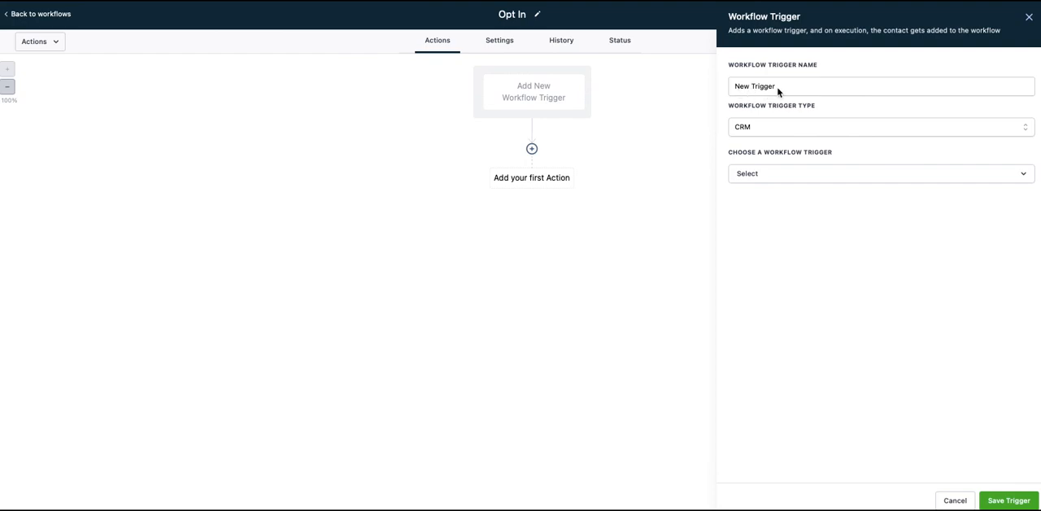
click(766, 173)
scroll(800, 244, down, 5)
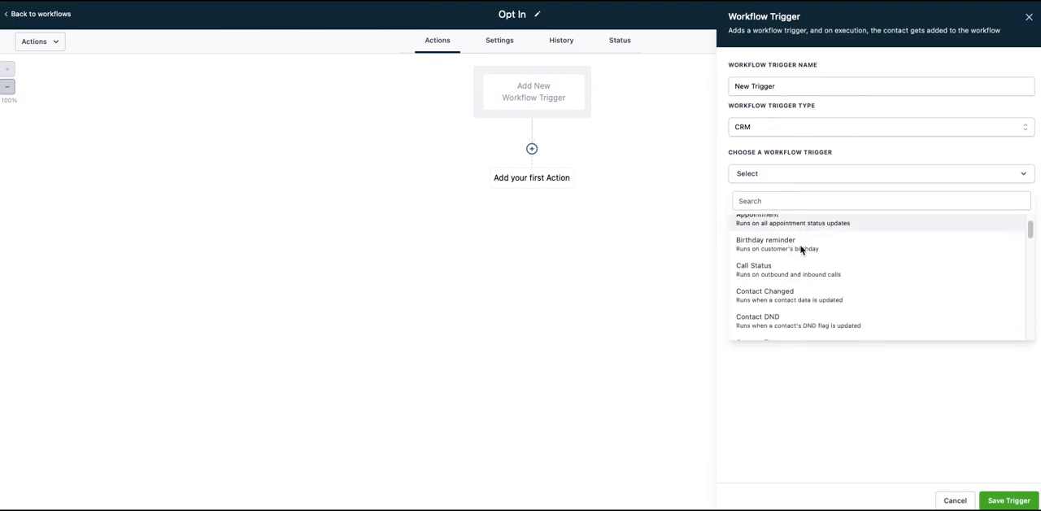
scroll(797, 256, down, 3)
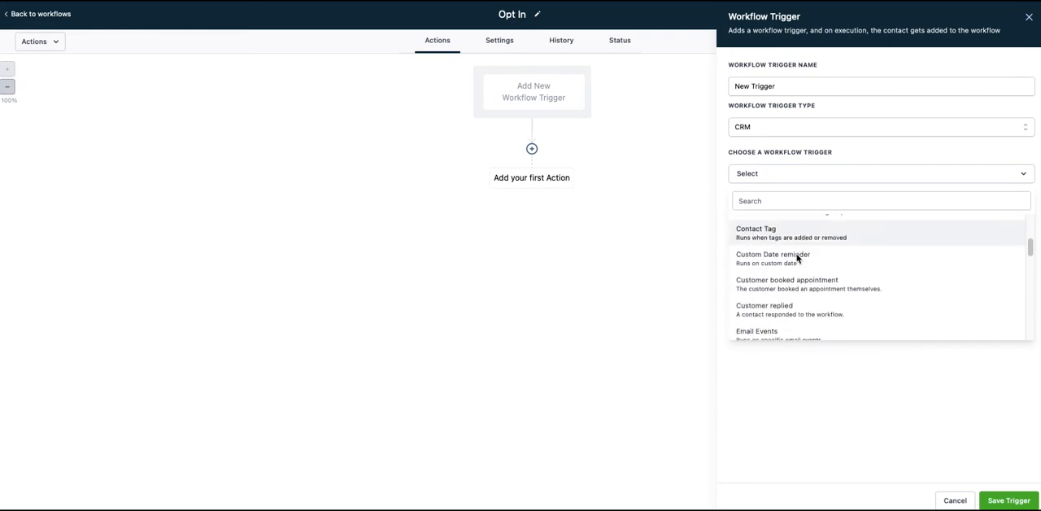
click(787, 308)
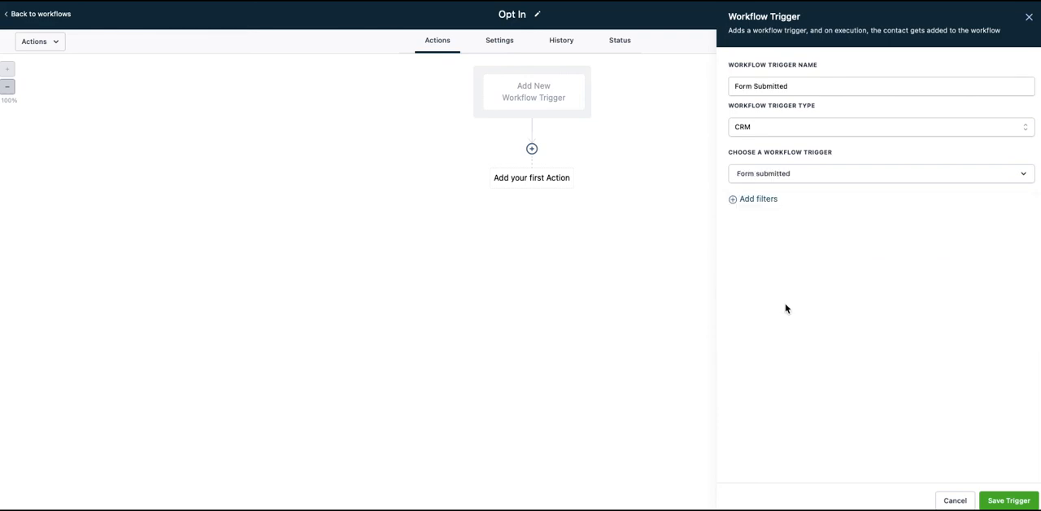
Step: Filter the trigger so that Form is Free Comic, and save the trigger
click(767, 200)
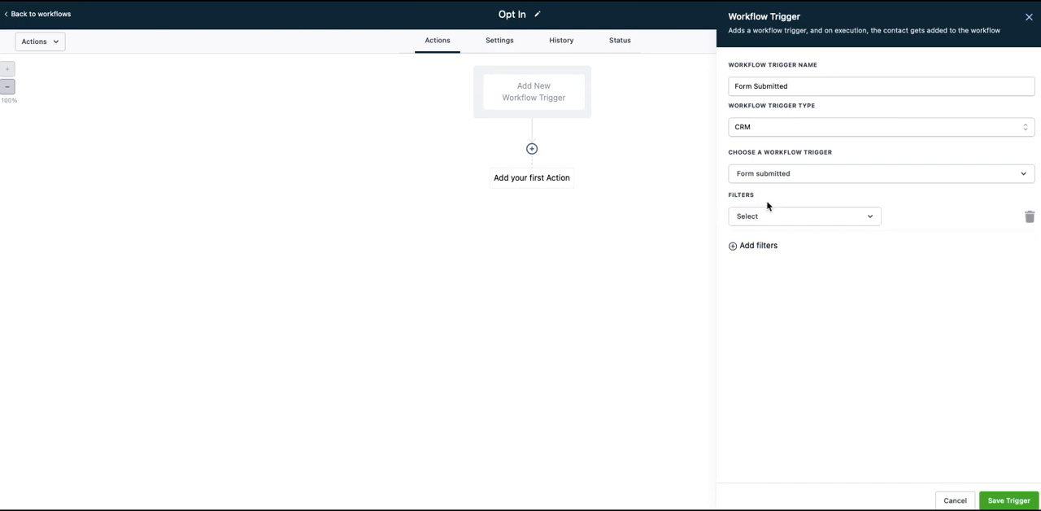
click(778, 218)
click(761, 287)
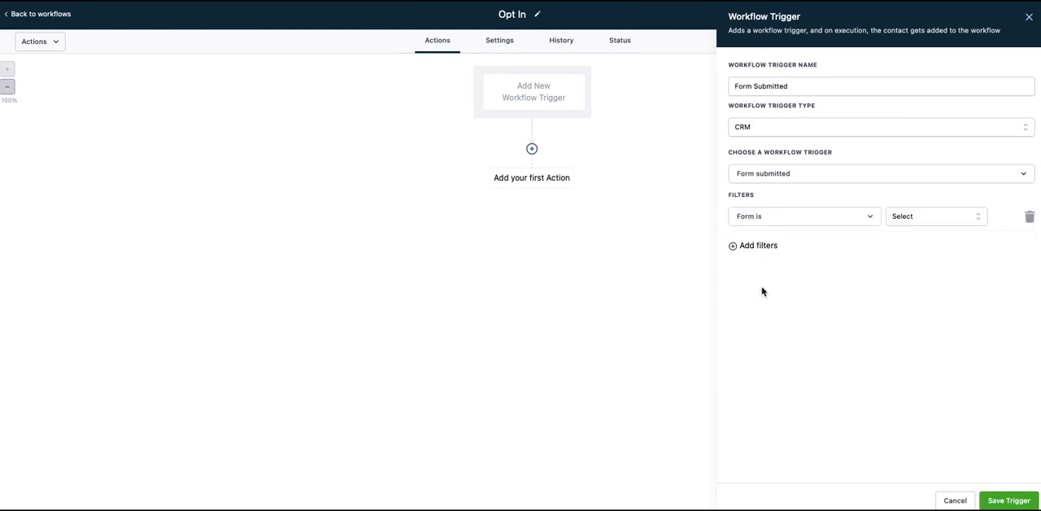
click(921, 217)
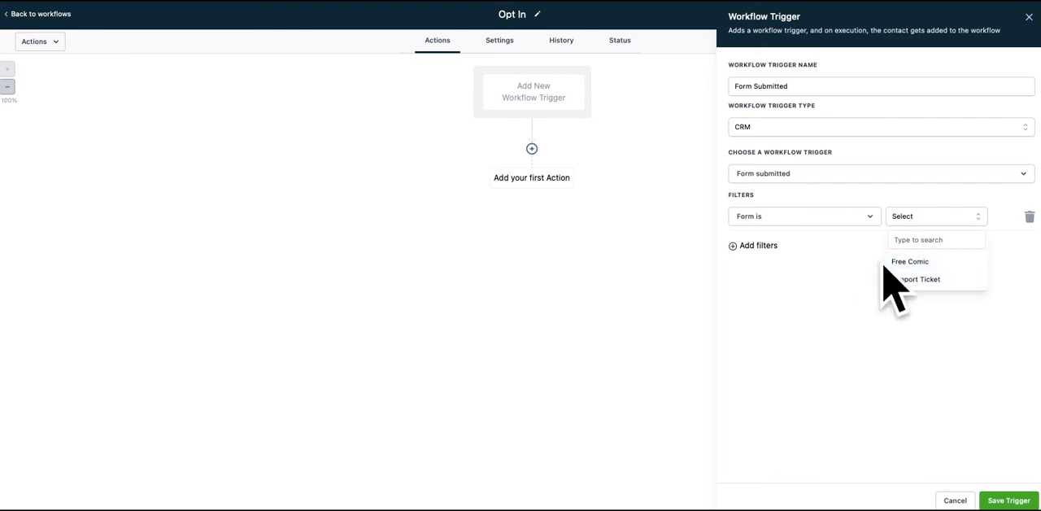
click(911, 261)
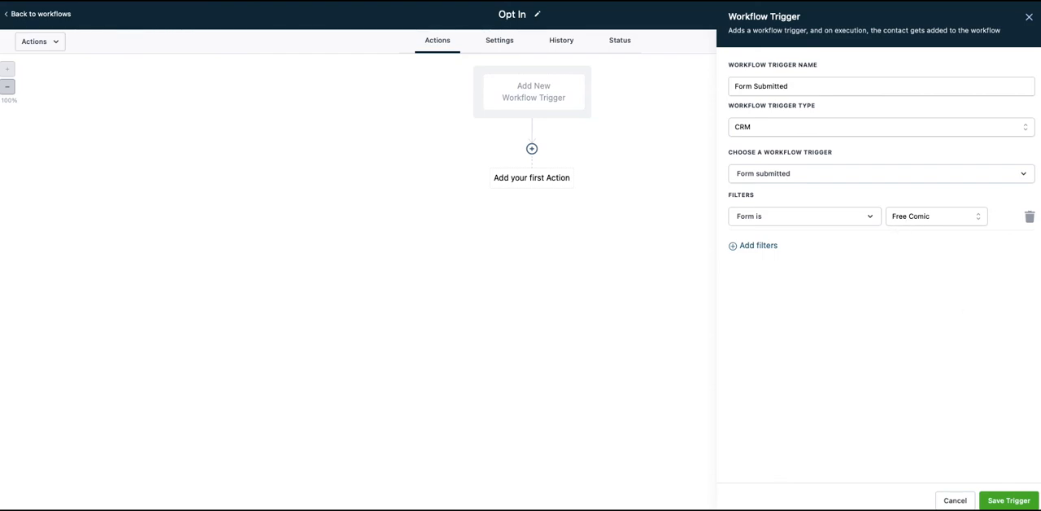
click(1009, 500)
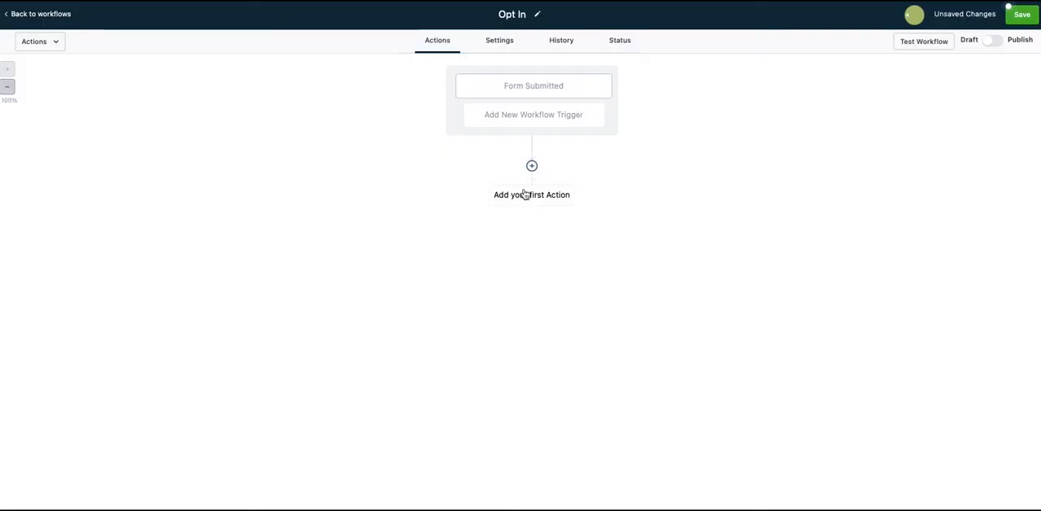
Step: Add a Send Email action as the first step, with the sender's name and email and the subject "Free comic voucher"
click(532, 167)
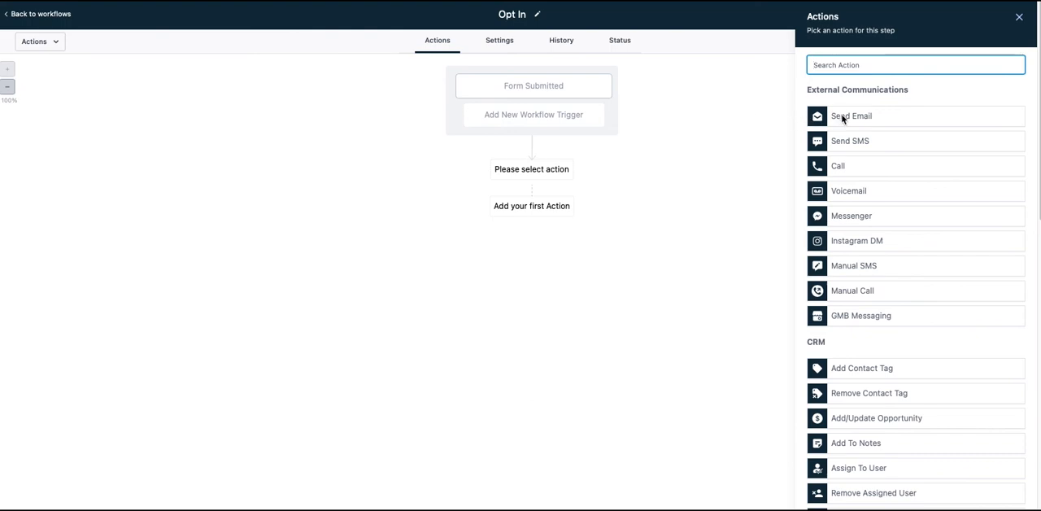
click(861, 122)
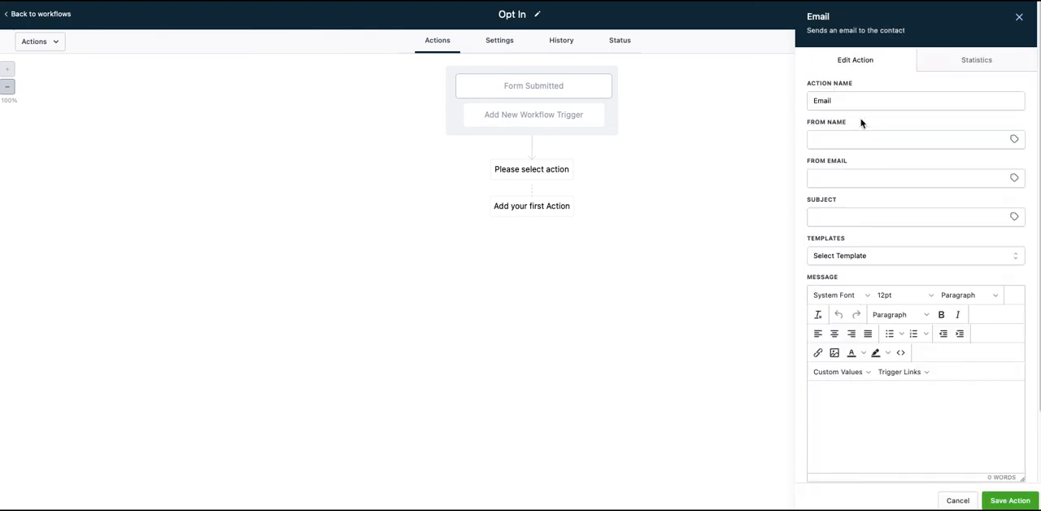
click(845, 144)
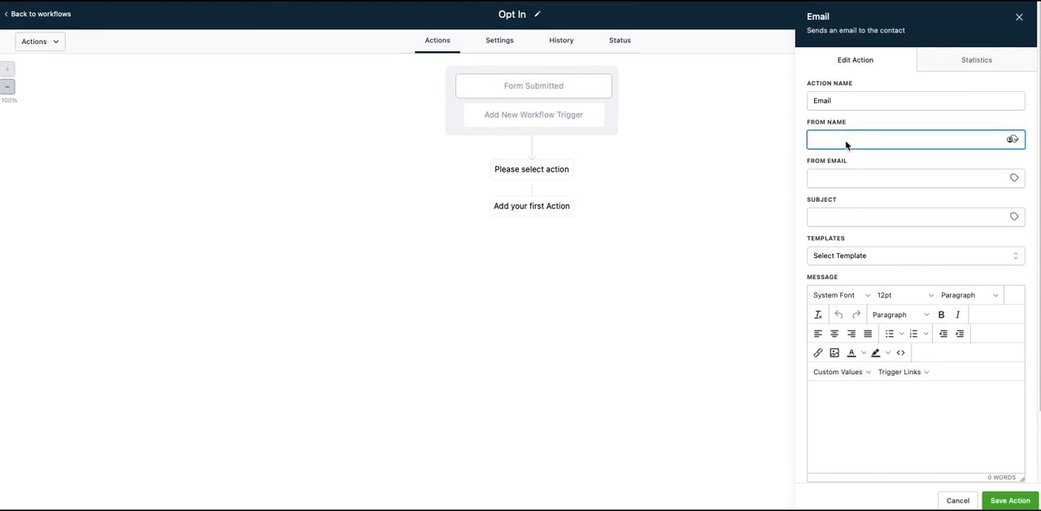
text(David)
key(Tab)
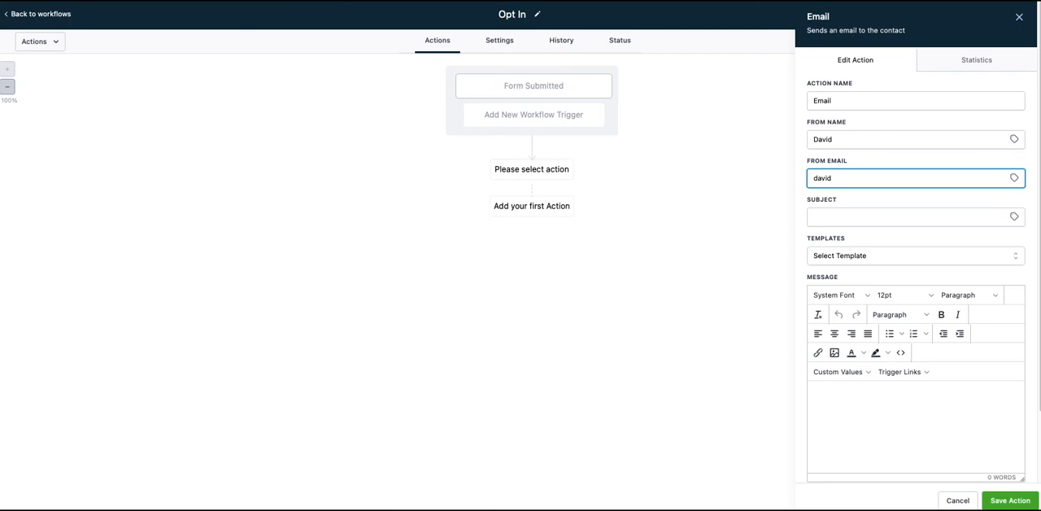
text(mail.co)
key(Tab)
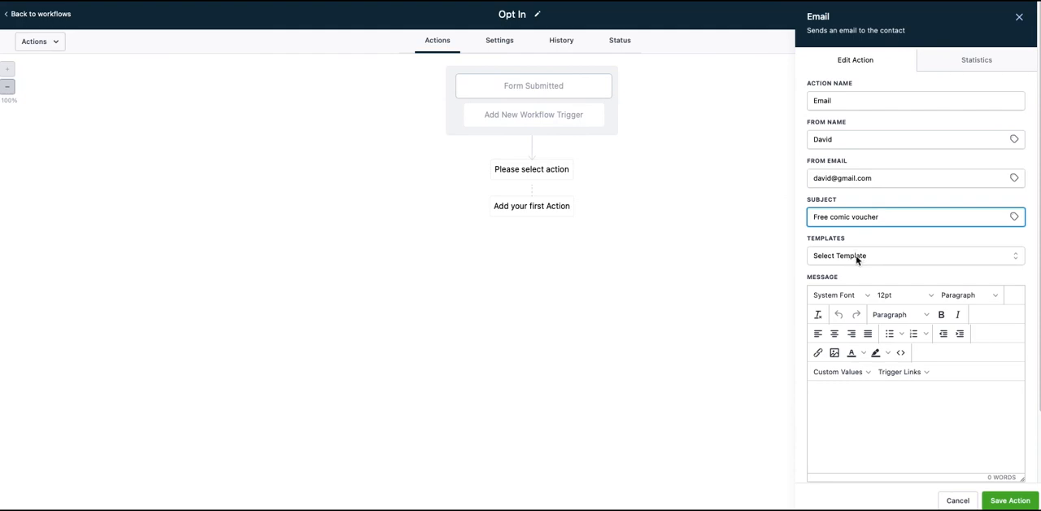
Step: Start the email message with the greeting "Hey" followed by the contact's First Name custom value and a comma
scroll(835, 425, down, 2)
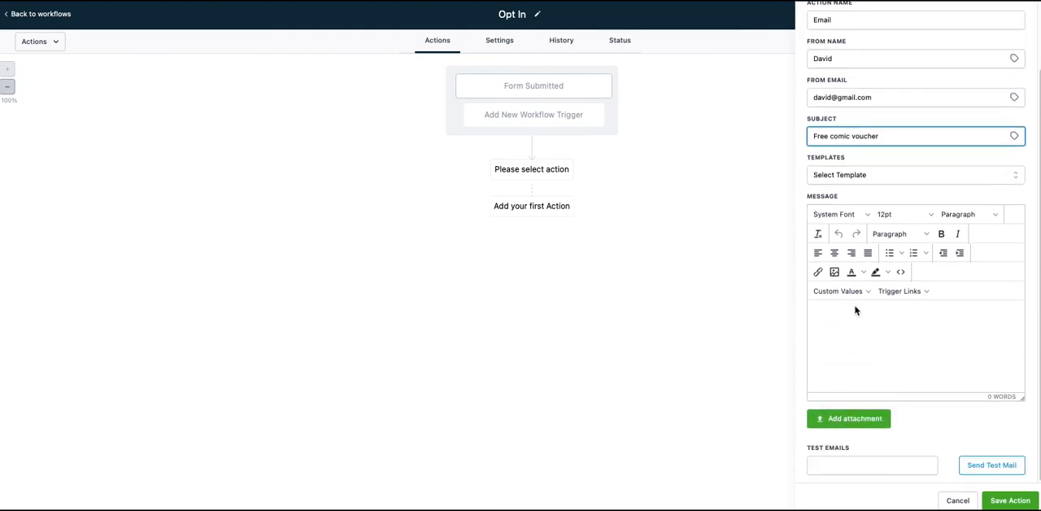
click(853, 311)
text(Hey)
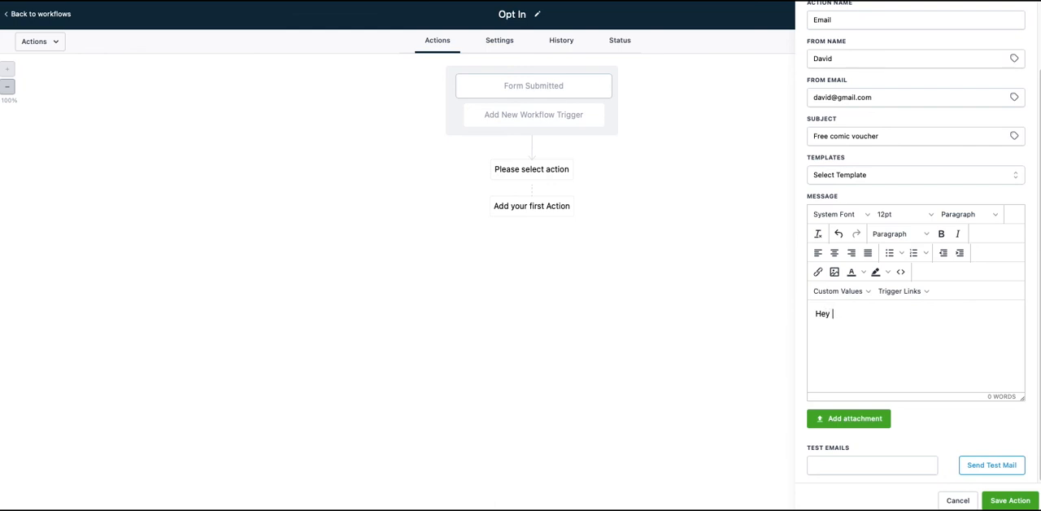
click(841, 291)
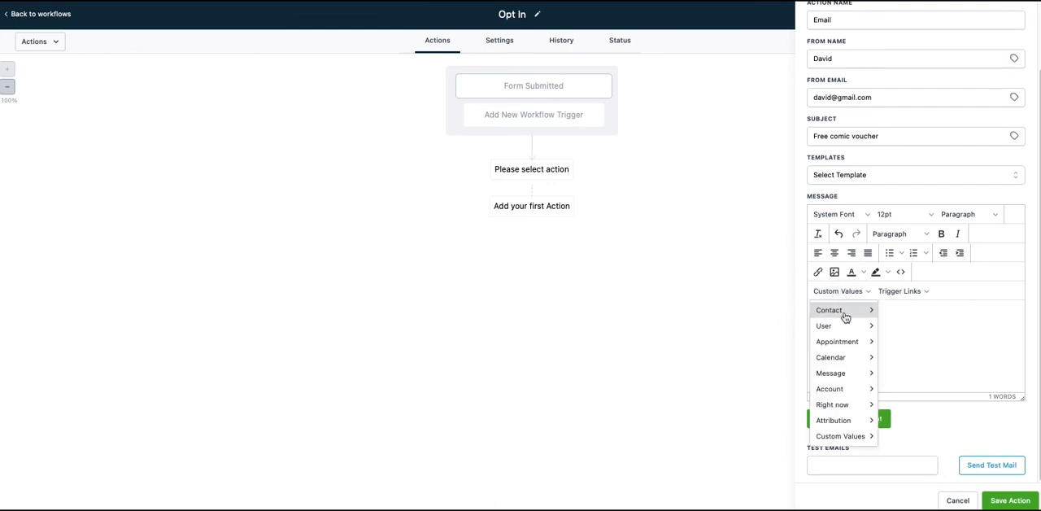
mouse_move(860, 310)
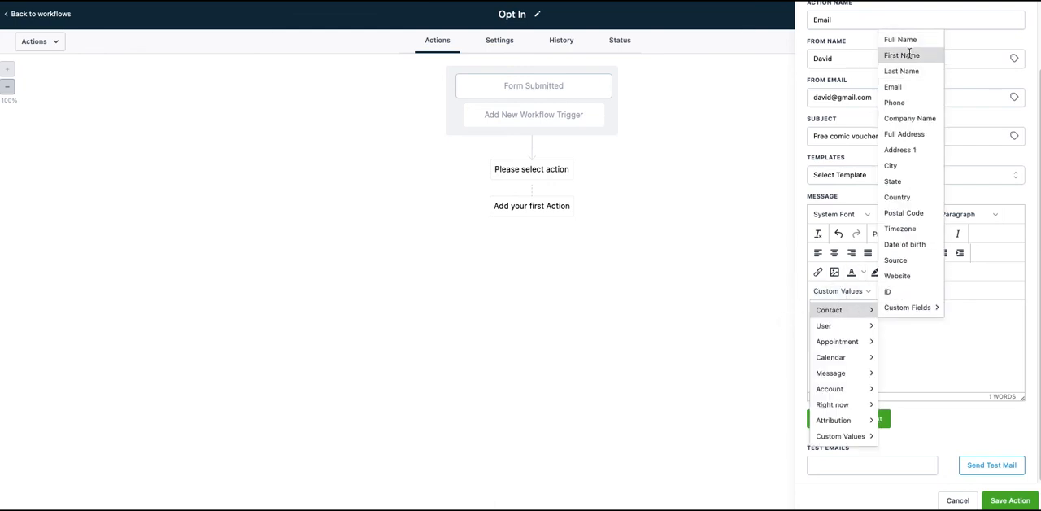
click(903, 56)
text(,)
key(Return)
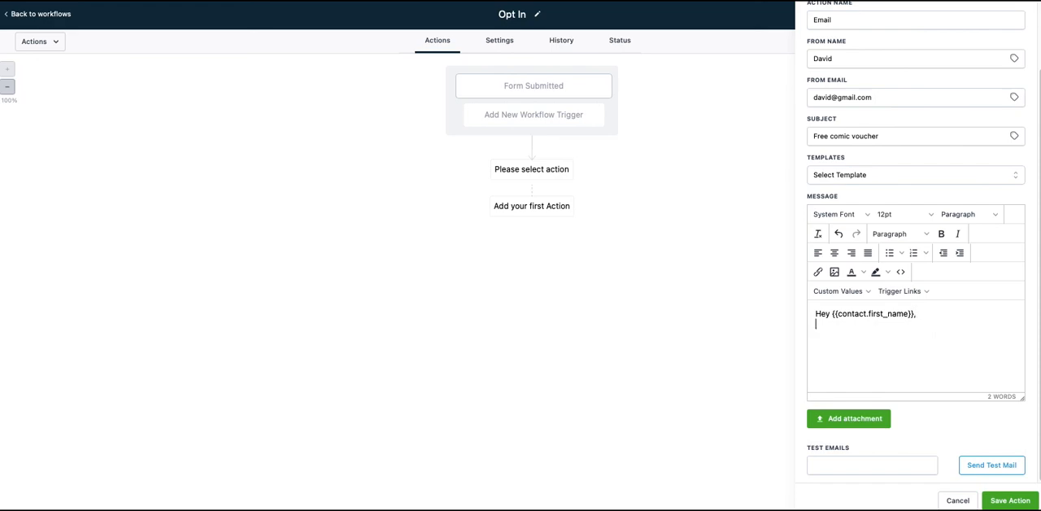
Step: Write thanks for grabbing the free comic voucher, the promo code 1327854 and "Bring by the store to redeem.", and save the Email action
text(THanks for grabbing your fre)
text(e comic voucher. Here is your promo code:)
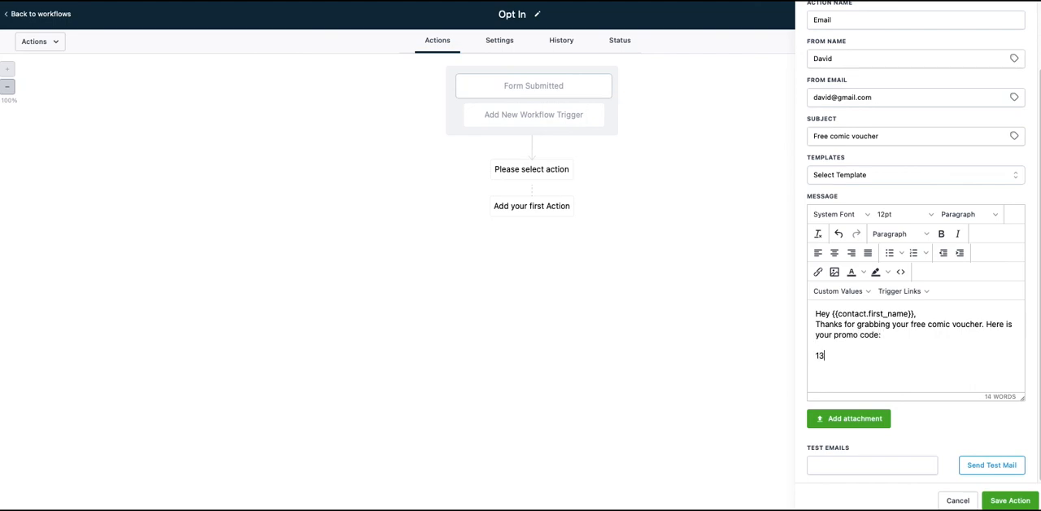
text(27854)
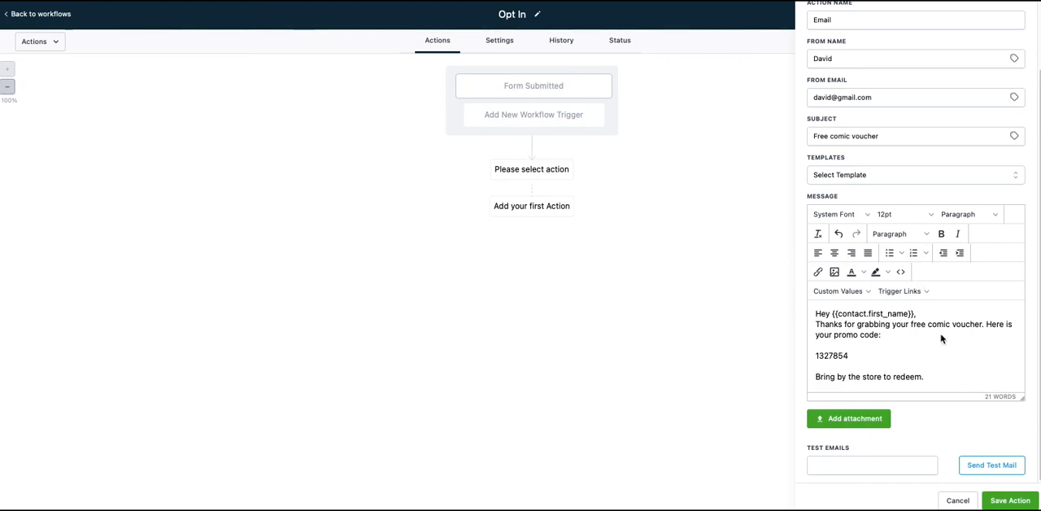
click(1011, 501)
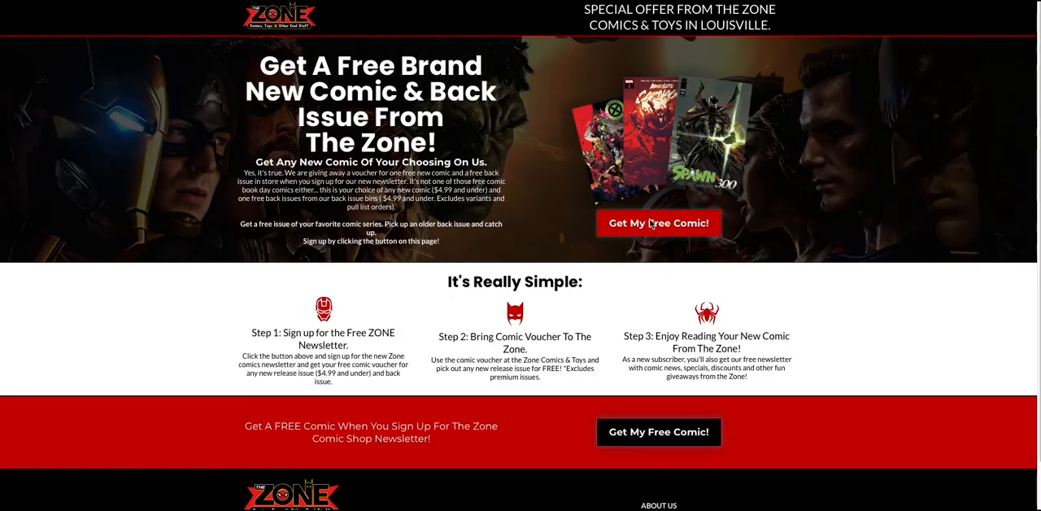
click(652, 223)
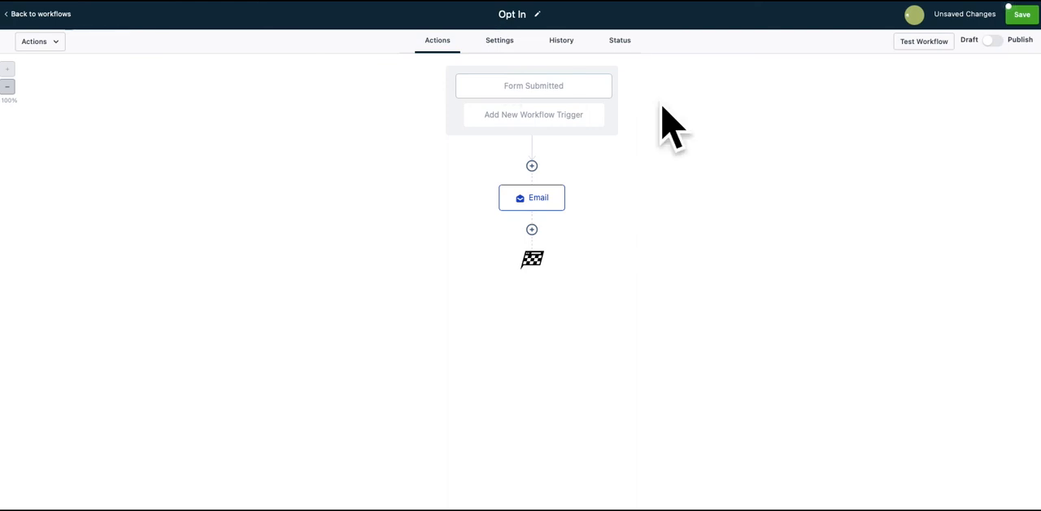
Step: Insert a Wait action between the Form Submitted trigger and the Email action
click(532, 199)
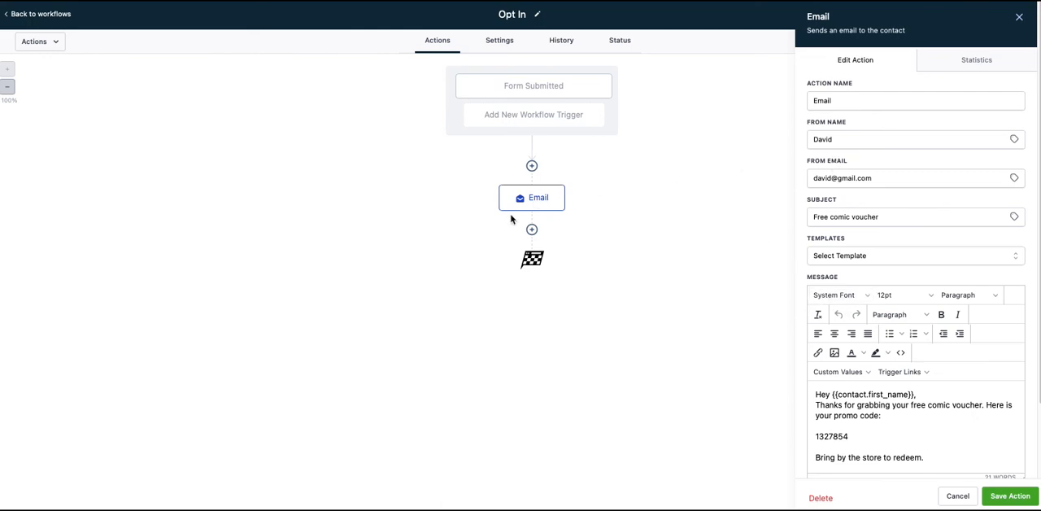
click(532, 166)
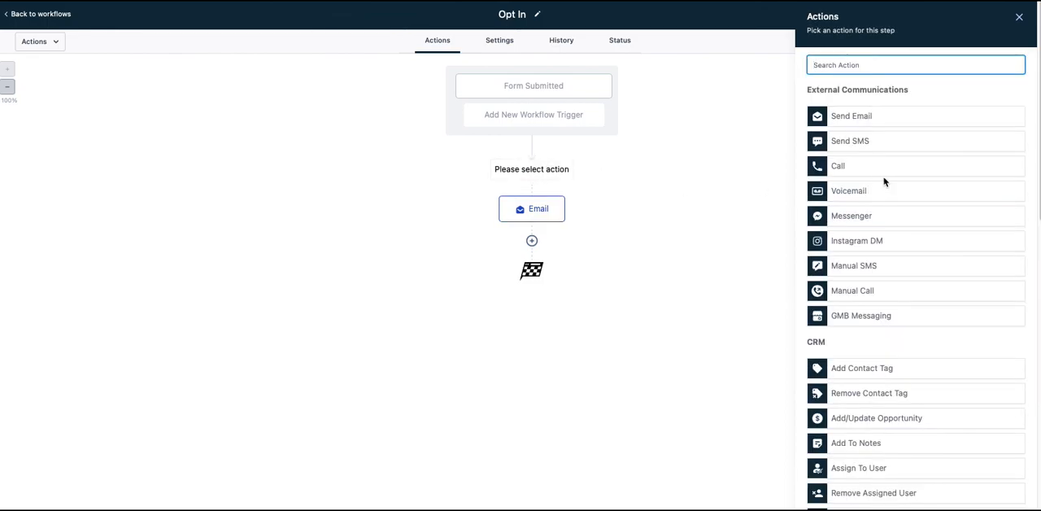
scroll(895, 281, down, 5)
scroll(889, 307, down, 3)
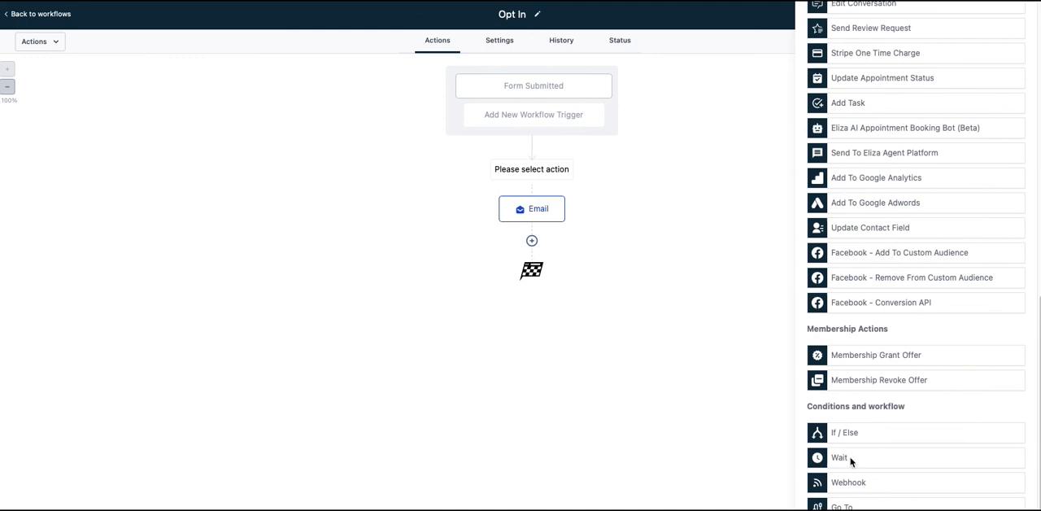
click(839, 458)
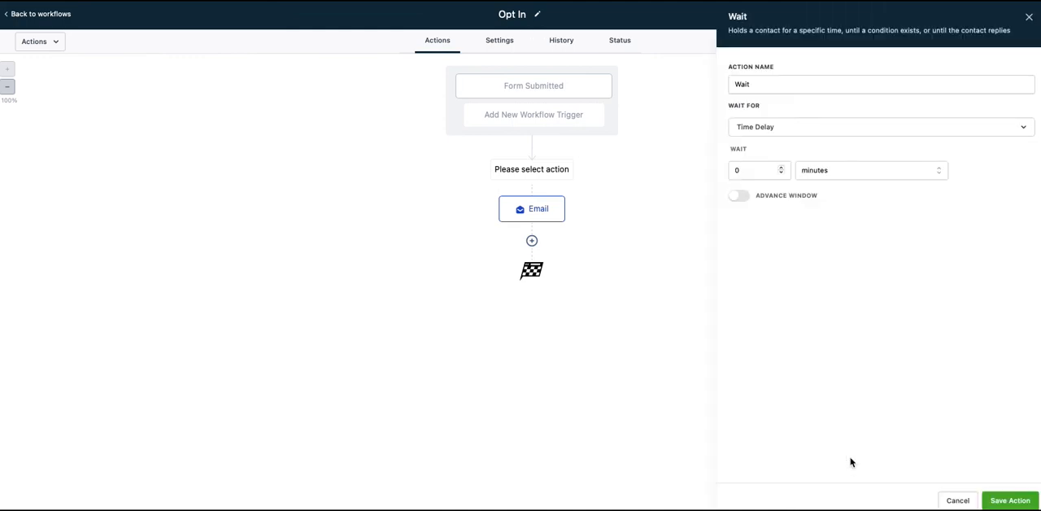
Step: Set the length and time unit of the Wait action's time delay, and save the action
click(783, 169)
double_click(782, 168)
click(822, 169)
click(818, 230)
click(1007, 499)
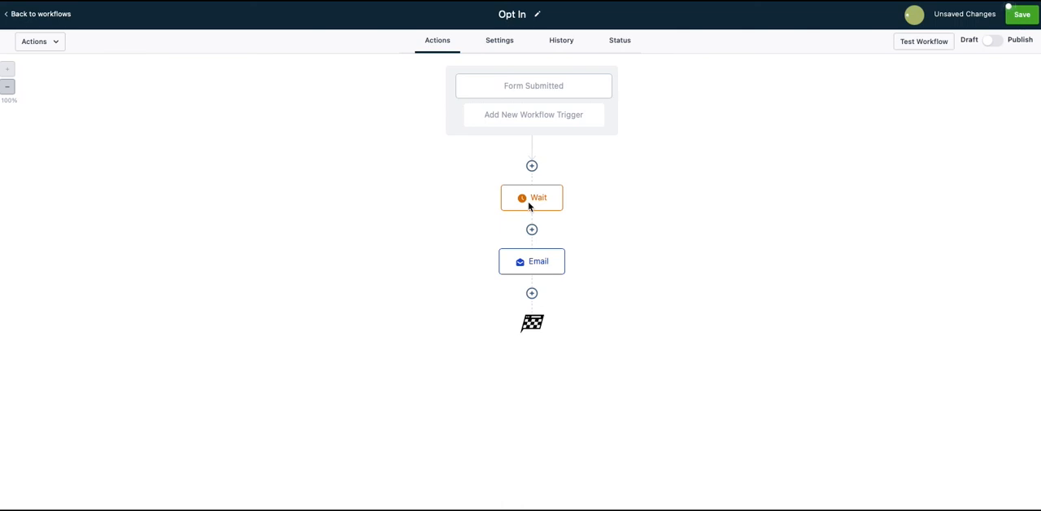
Step: Add a Send SMS action after the Email action with the message "Did you ge tyour free comic yet?", and save it
click(532, 294)
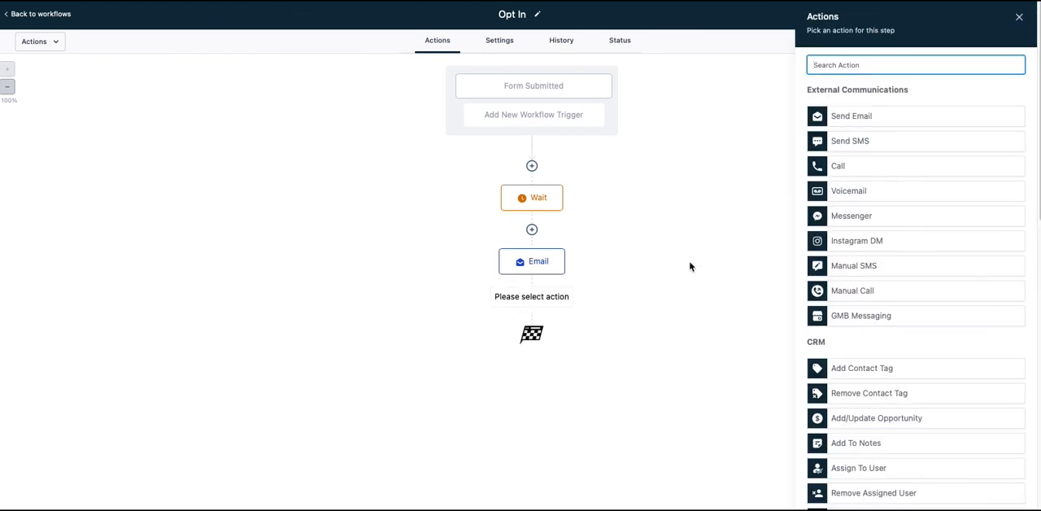
click(859, 144)
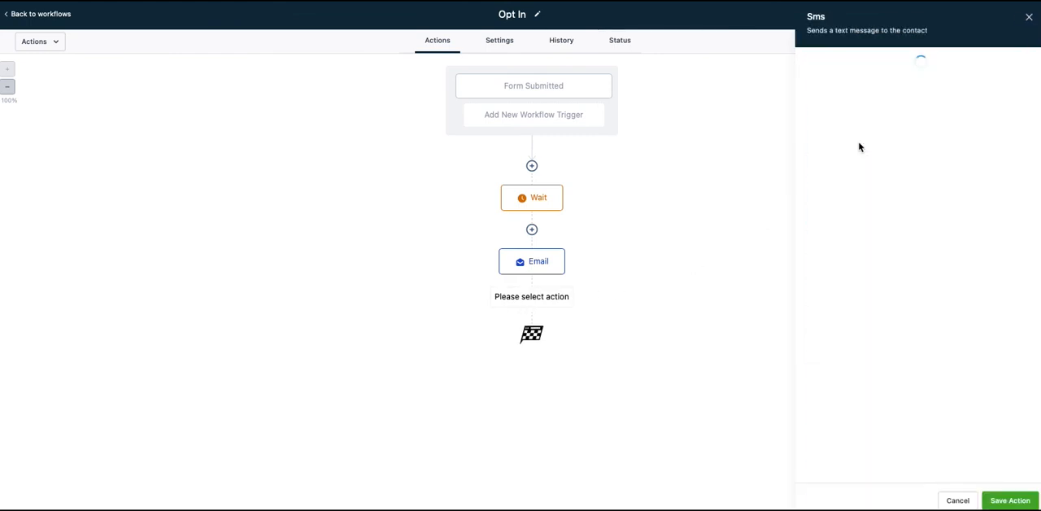
click(850, 242)
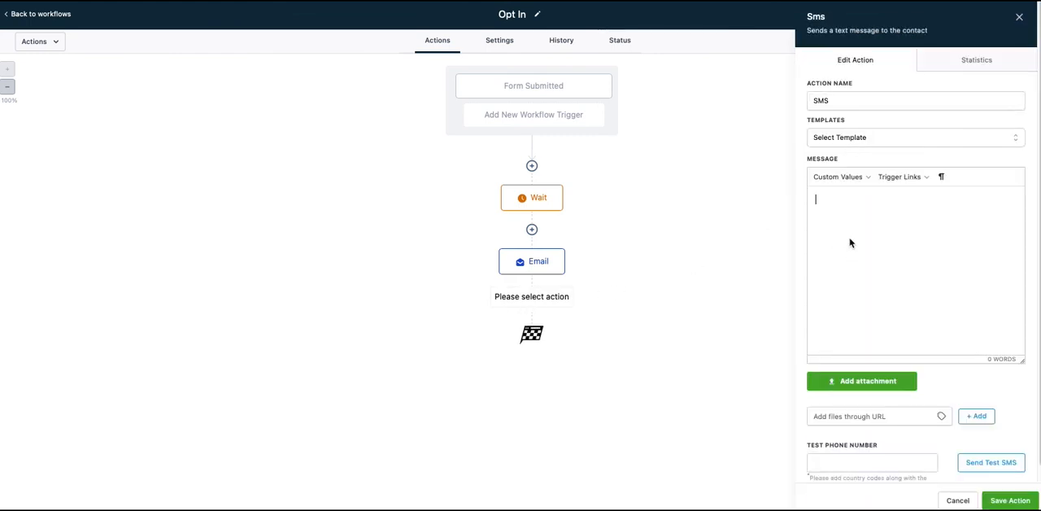
text(He)
key(BackSpace)
key(BackSpace)
key(BackSpace)
key(BackSpace)
key(BackSpace)
key(BackSpace)
key(BackSpace)
key(BackSpace)
key(BackSpace)
text(Did you ge tyour free comic yet?)
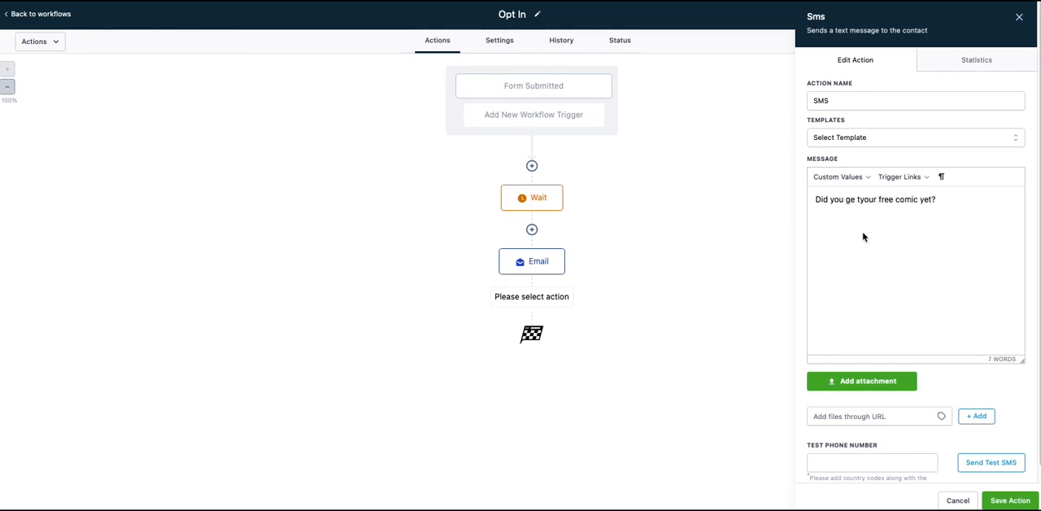
click(1010, 501)
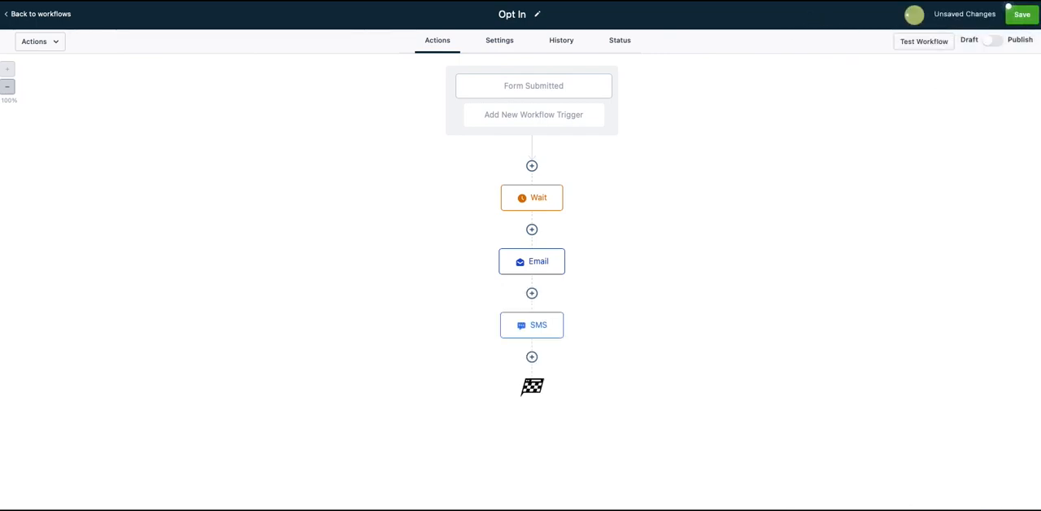